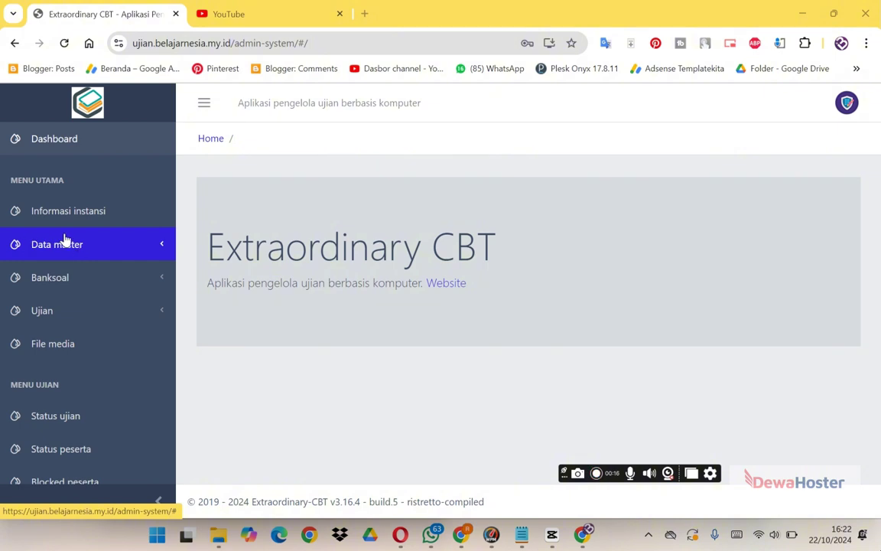
# Expand the Banksoal section in the sidebar to reveal Standard, Adaptif and Stream
pyautogui.click(79, 274)
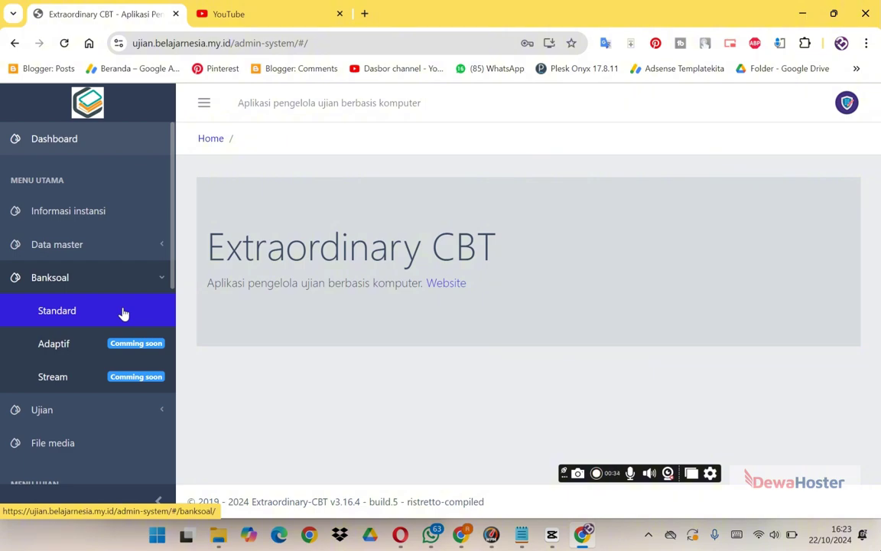
pyautogui.click(124, 313)
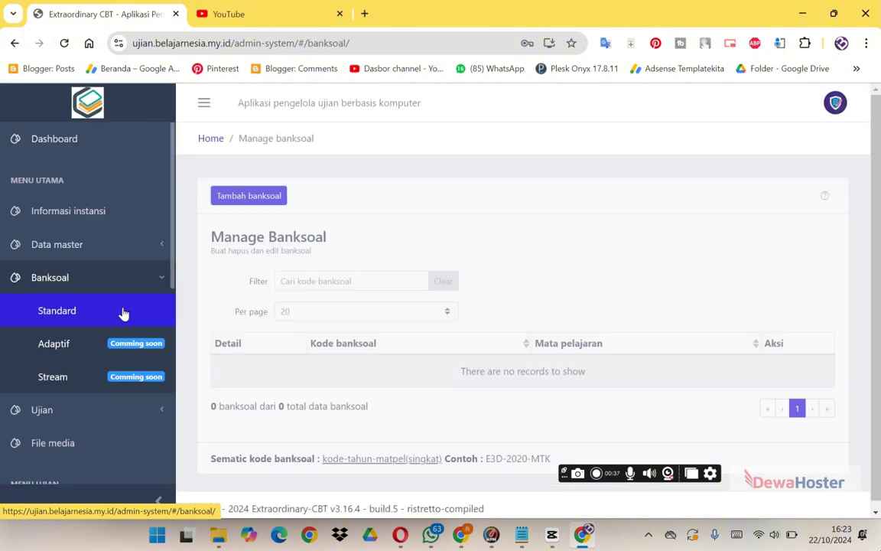
pyautogui.scroll(-1, 344, 305)
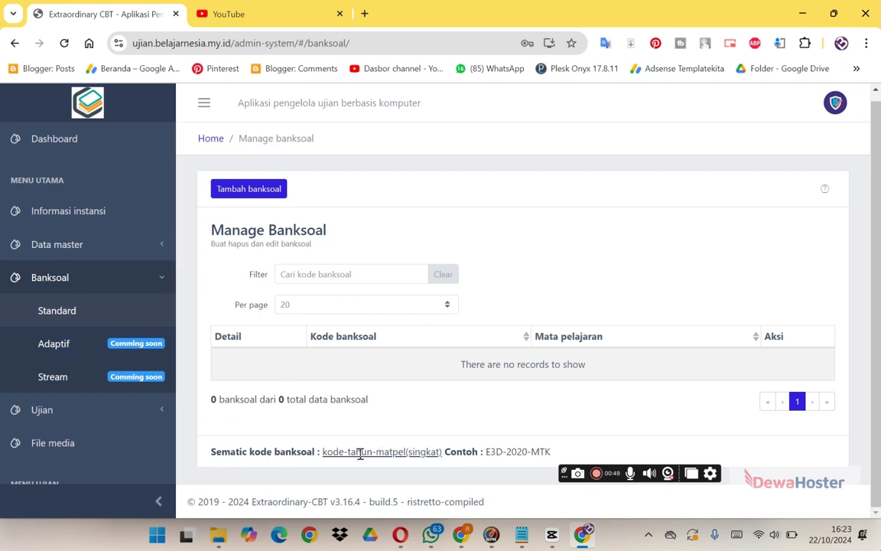
pyautogui.moveTo(443, 453); pyautogui.dragTo(322, 473)
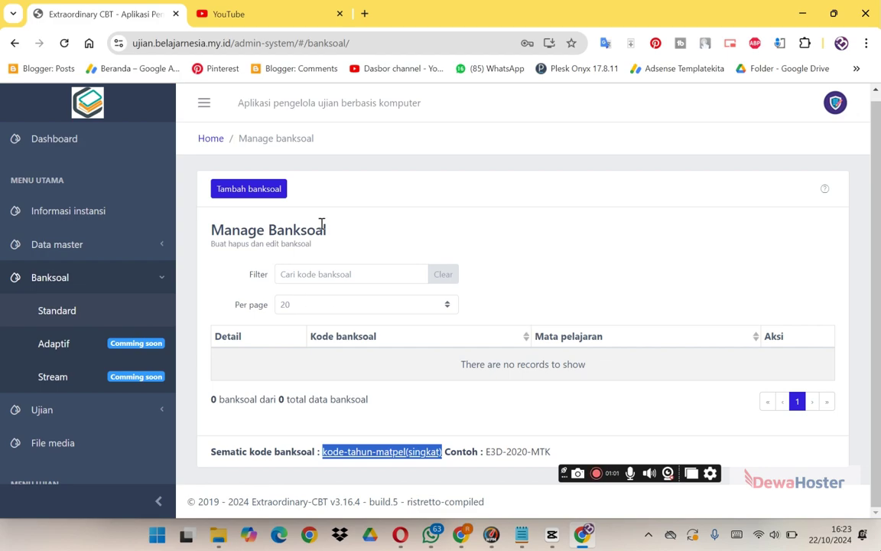
pyautogui.click(262, 192)
pyautogui.click(264, 186)
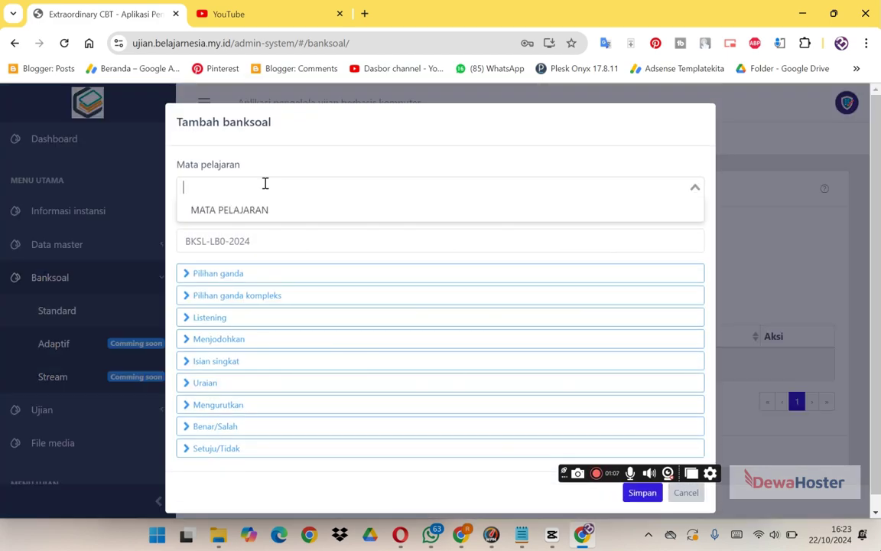
pyautogui.doubleClick(217, 241)
pyautogui.click(258, 241)
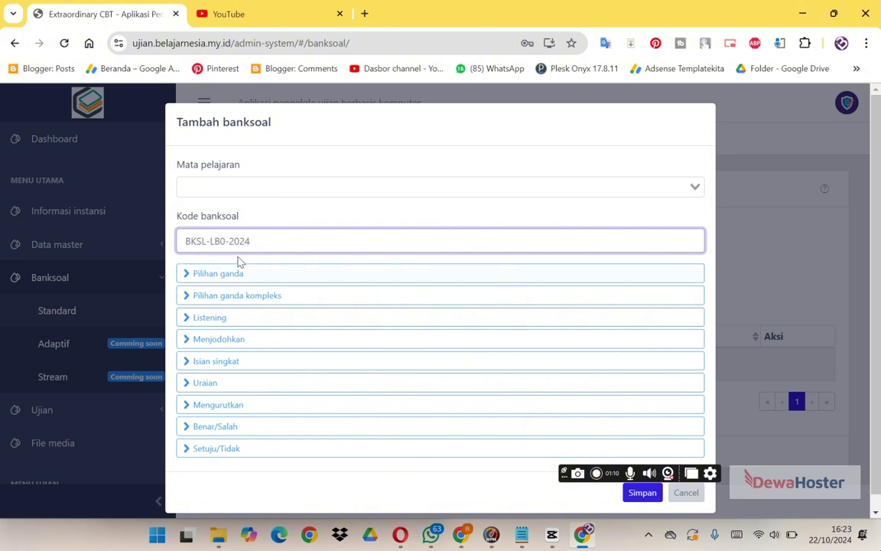
pyautogui.click(259, 191)
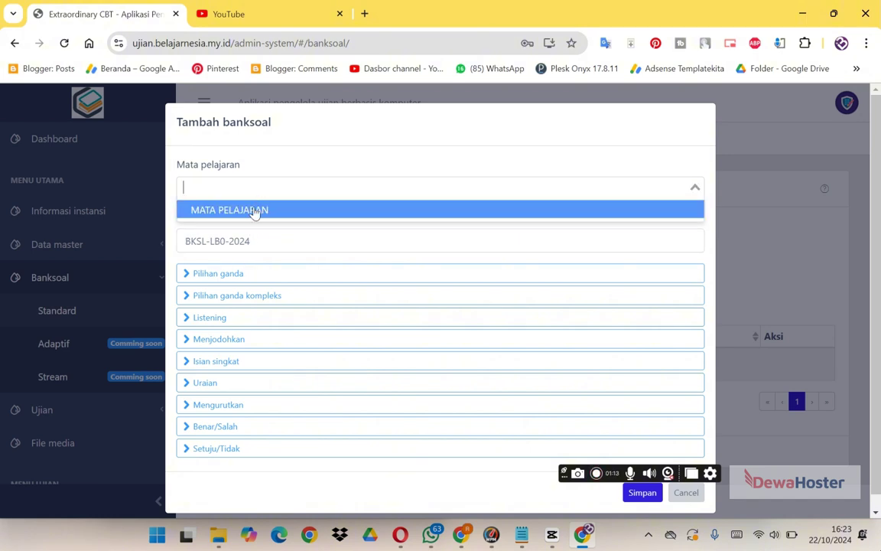
pyautogui.click(253, 211)
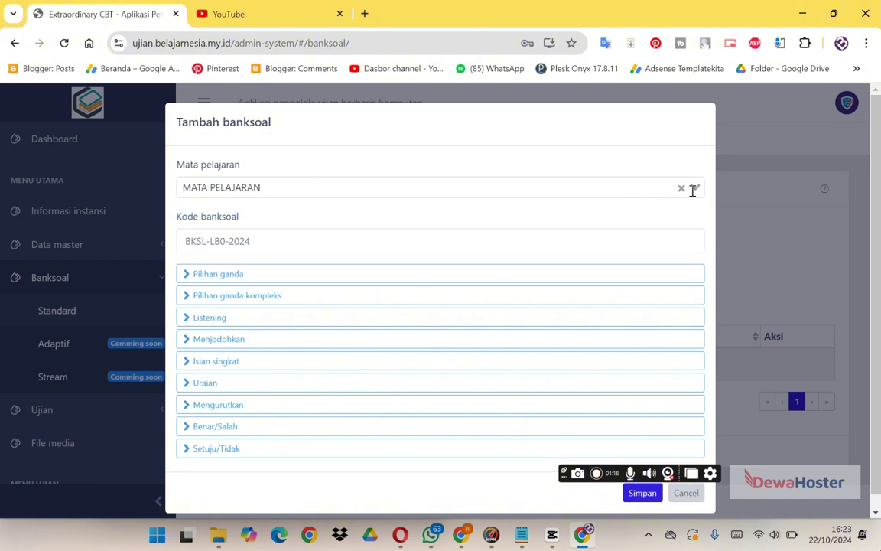
pyautogui.click(687, 493)
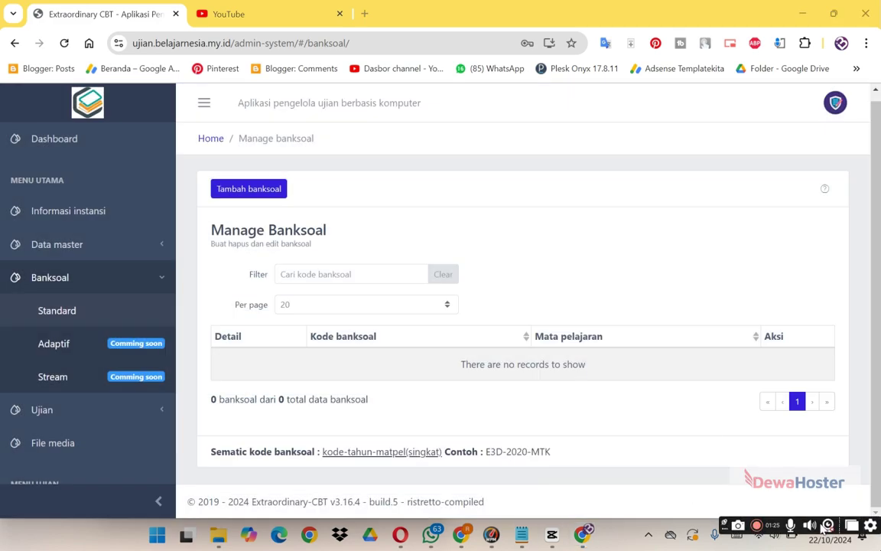
# Start a new subject under Data master > Matpel named PRODUKTIF DKV
pyautogui.click(103, 250)
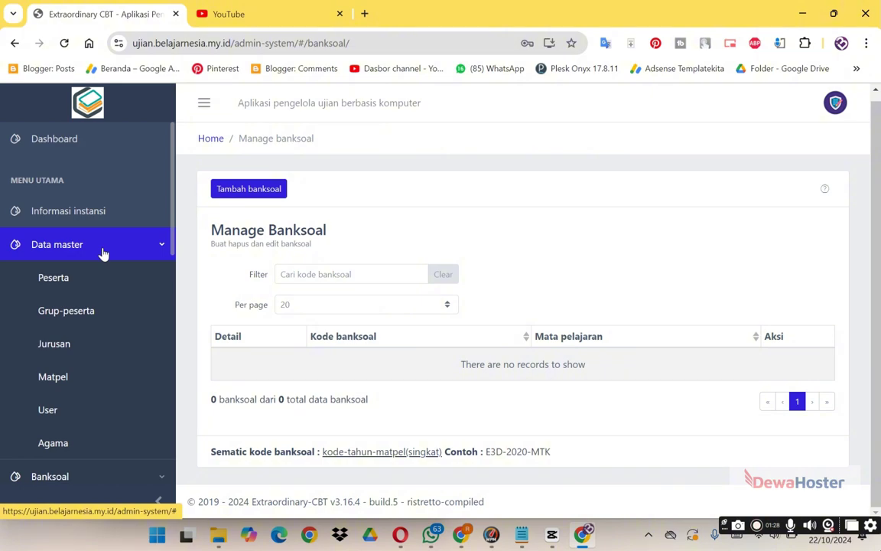
pyautogui.click(78, 385)
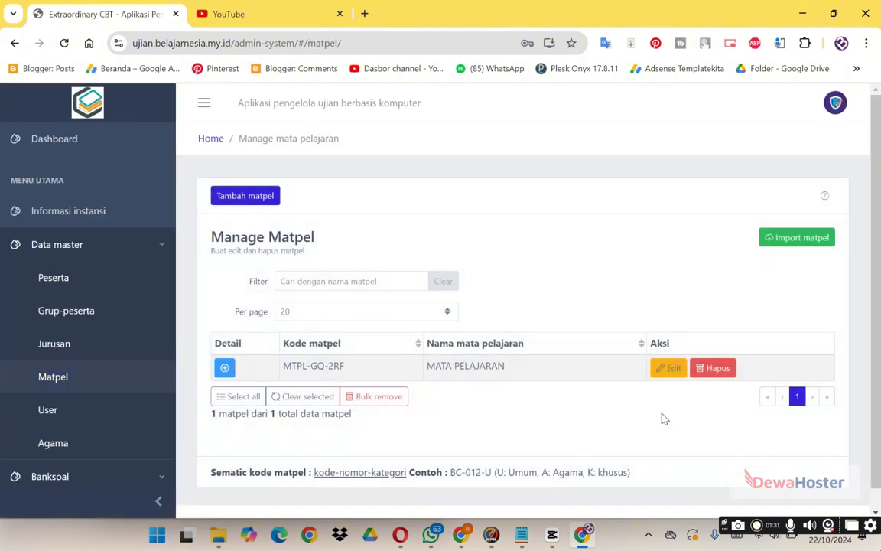
pyautogui.click(235, 199)
pyautogui.click(283, 316)
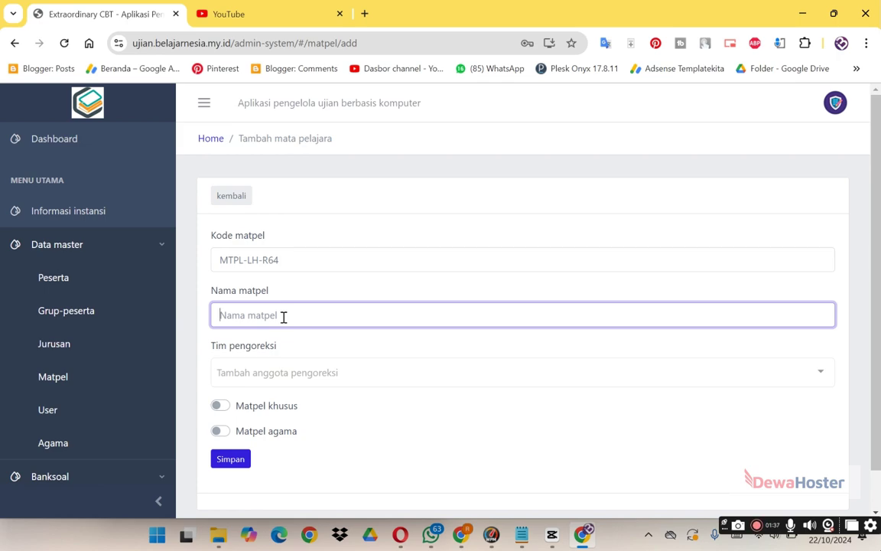
pyautogui.write('prod')
pyautogui.press('BackSpace')
pyautogui.press('BackSpace')
pyautogui.press('BackSpace')
pyautogui.press('capslock')
pyautogui.write('PROD')
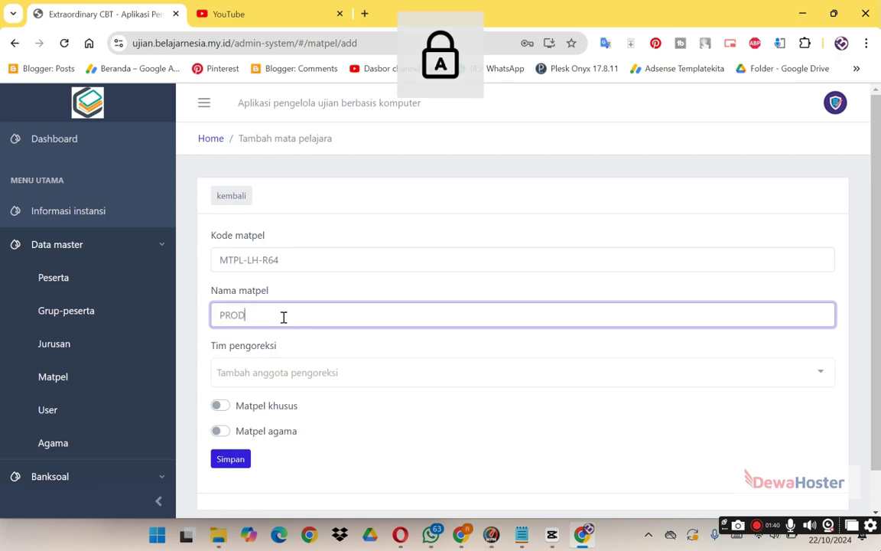
pyautogui.press('BackSpace')
pyautogui.write('DI')
pyautogui.press('BackSpace')
pyautogui.press('BackSpace')
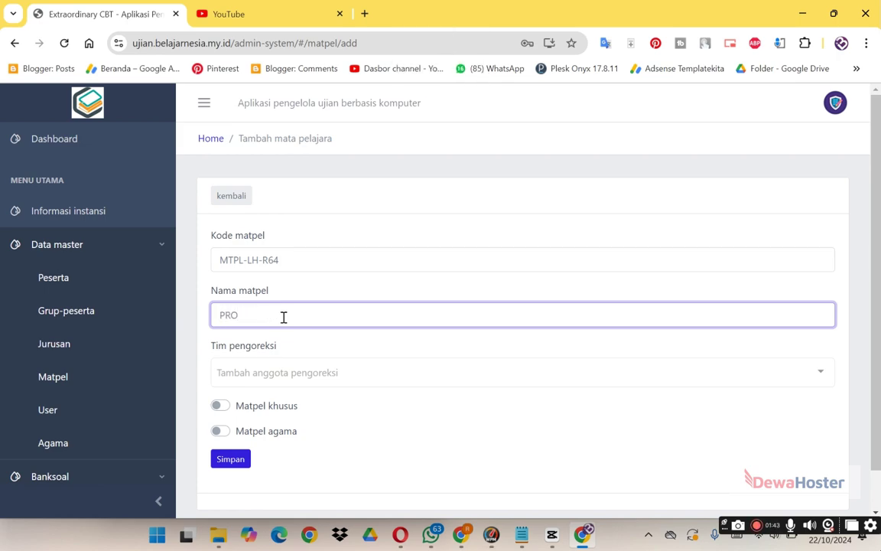
pyautogui.write('DUKTIF DK')
pyautogui.write('V')
# Add the second user to the Tim pengoreksi, leave the religion option off, and save
pyautogui.click(225, 435)
pyautogui.click(226, 436)
pyautogui.click(272, 371)
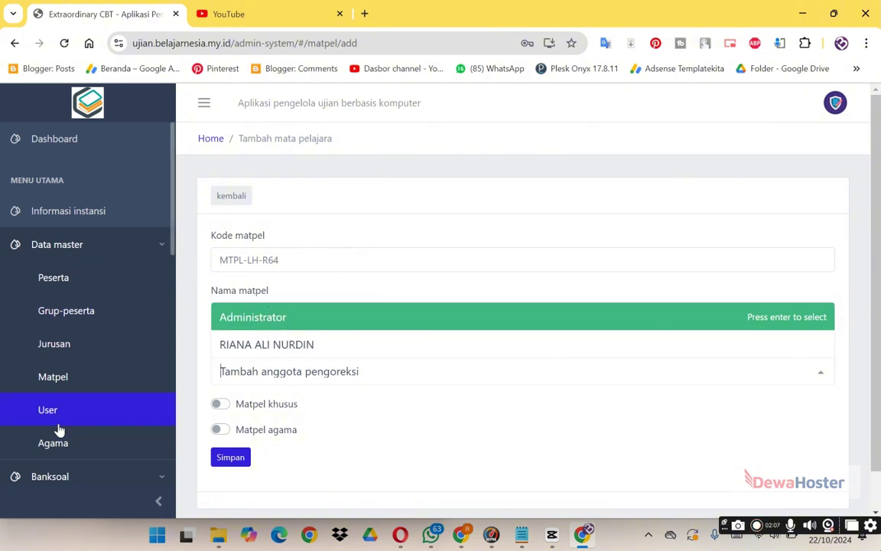
pyautogui.click(297, 343)
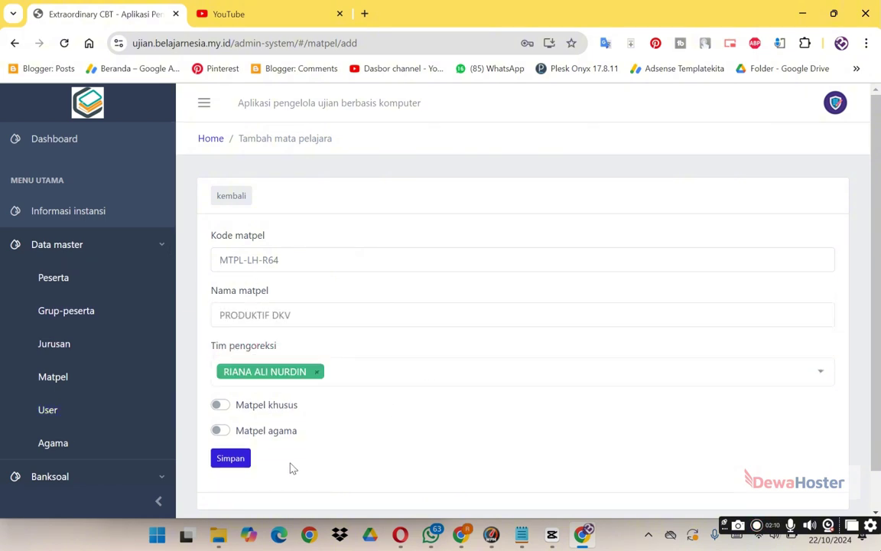
pyautogui.click(240, 461)
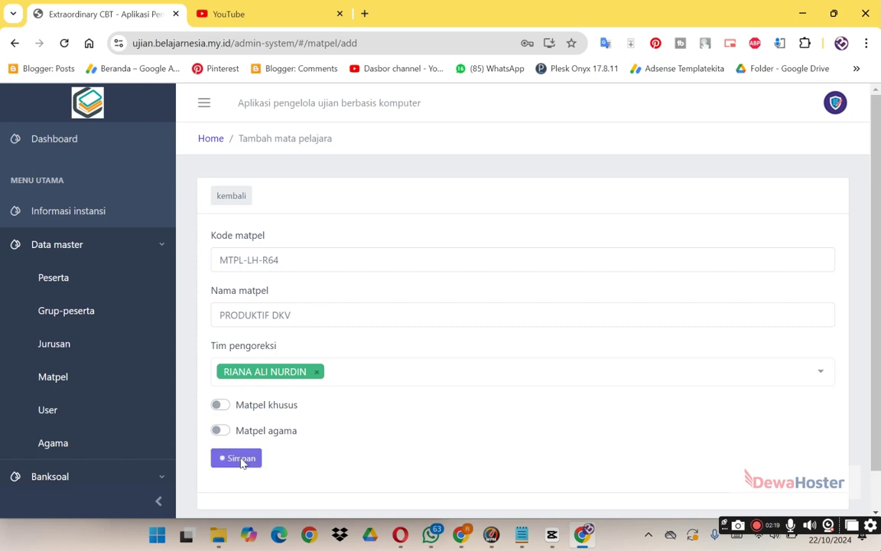
# Start a new user in the User list and enter the user's full name
pyautogui.click(59, 414)
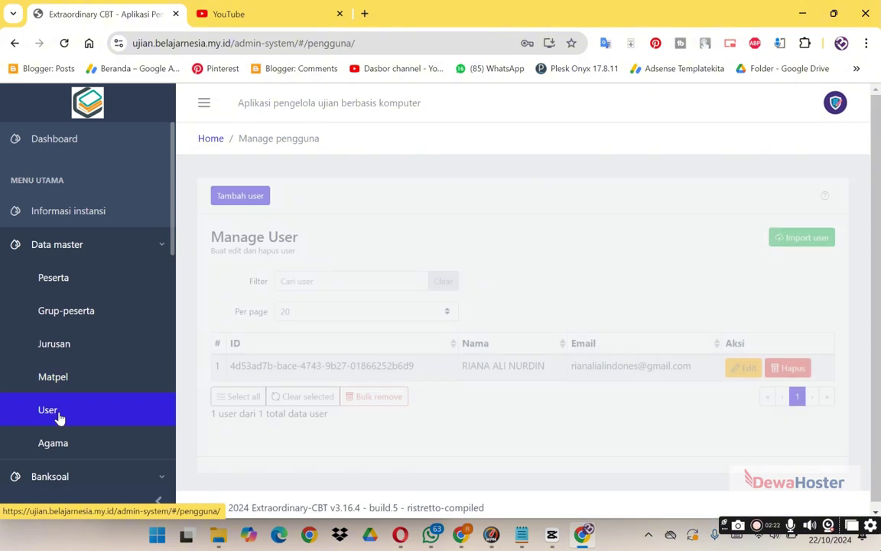
pyautogui.click(240, 197)
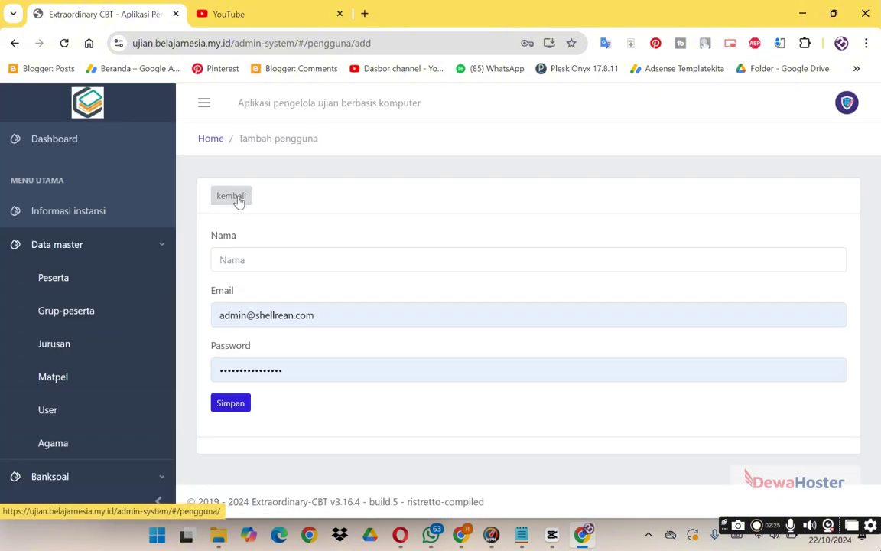
pyautogui.click(264, 257)
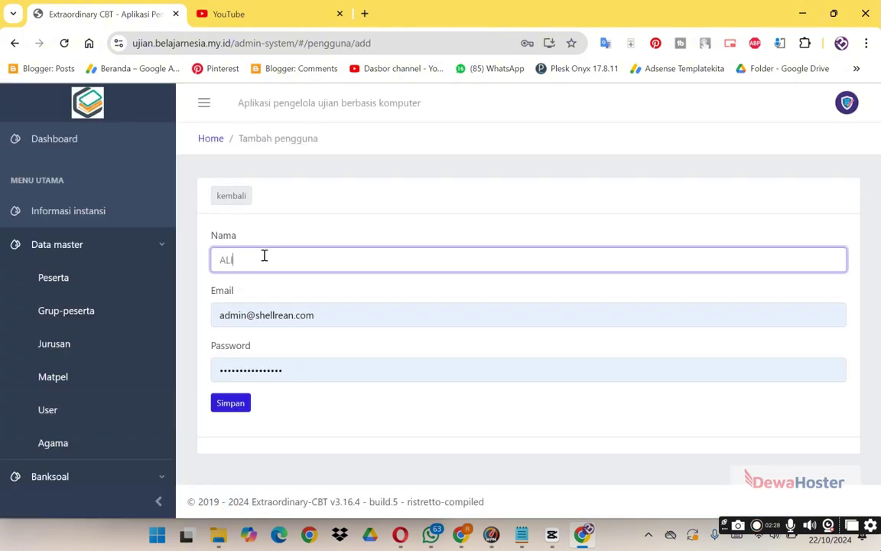
pyautogui.hotkey('ctrl', 'a')
pyautogui.moveTo(284, 260); pyautogui.dragTo(208, 268)
# Fill in the new user's e-mail address in lowercase
pyautogui.click(245, 315)
pyautogui.moveTo(205, 316); pyautogui.dragTo(173, 318)
pyautogui.write('KSHA')
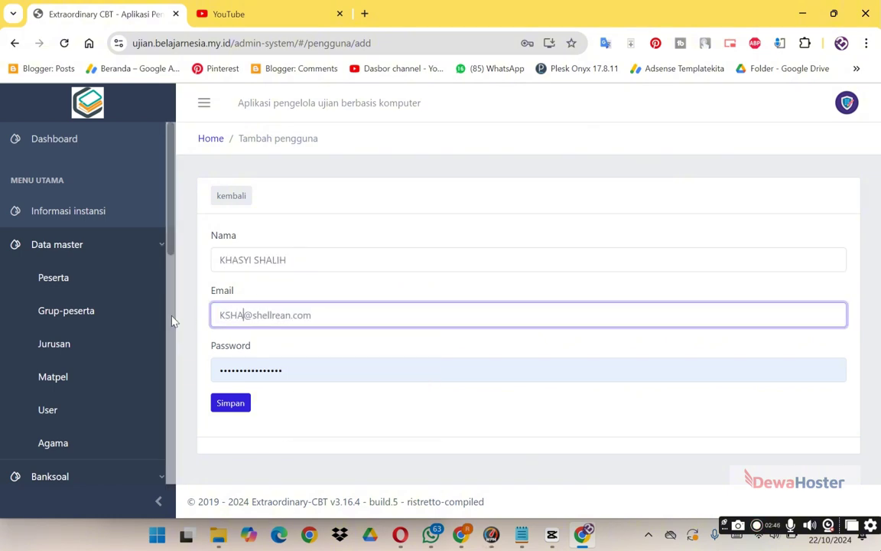
pyautogui.press('BackSpace')
pyautogui.press('BackSpace')
pyautogui.press('BackSpace')
pyautogui.press('BackSpace')
pyautogui.press('capslock')
pyautogui.write('k')
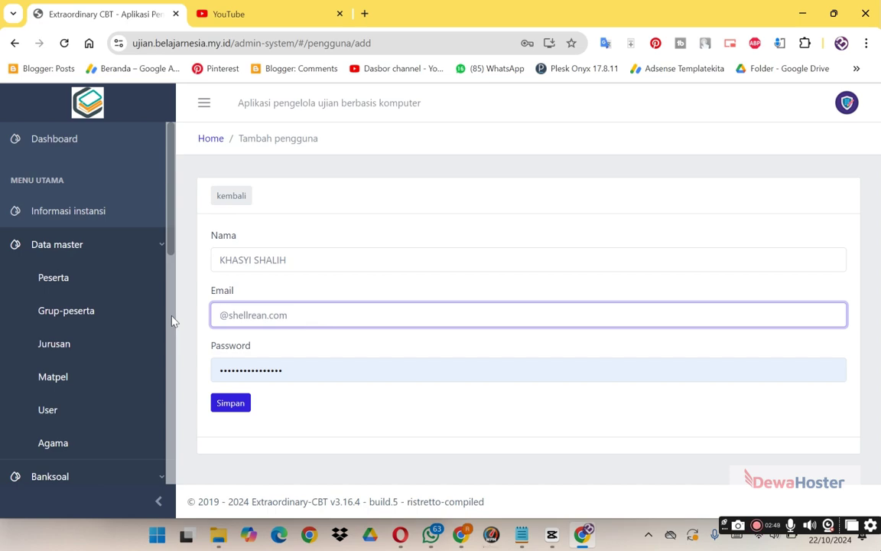
pyautogui.write('ahsyi')
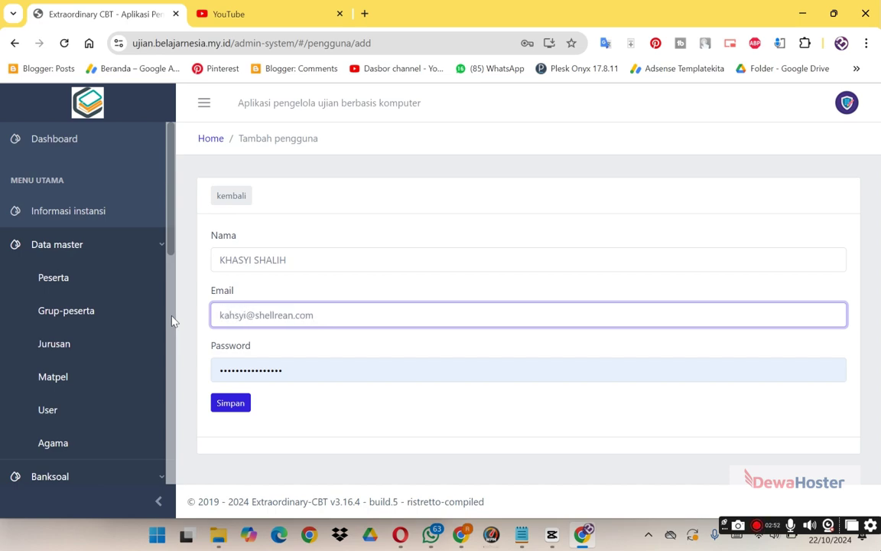
# Replace the autofilled password with a new one, save the user, and decline Chrome's password saving
pyautogui.click(354, 368)
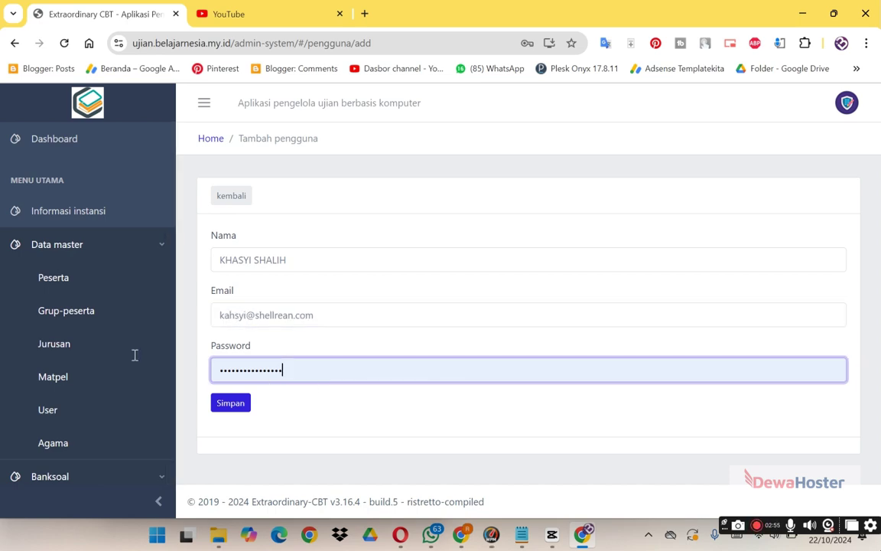
pyautogui.rightClick(109, 362)
pyautogui.rightClick(316, 368)
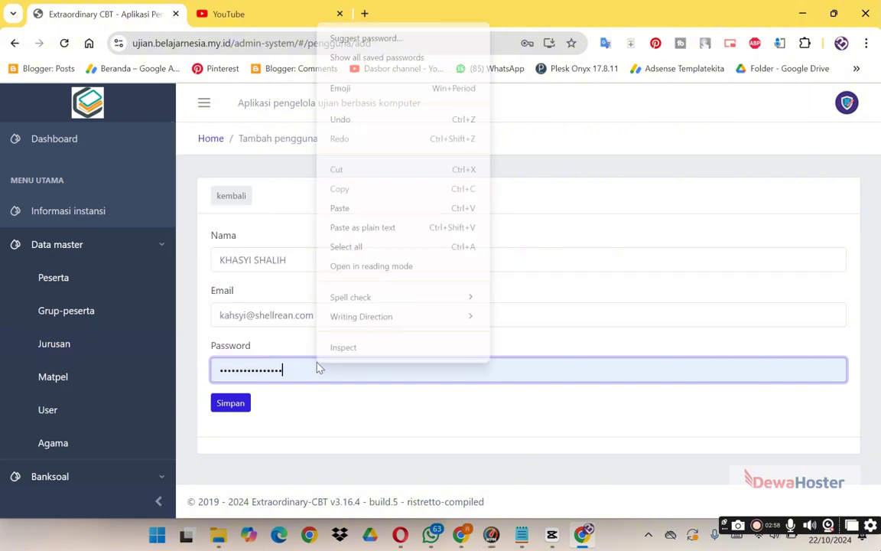
pyautogui.click(303, 372)
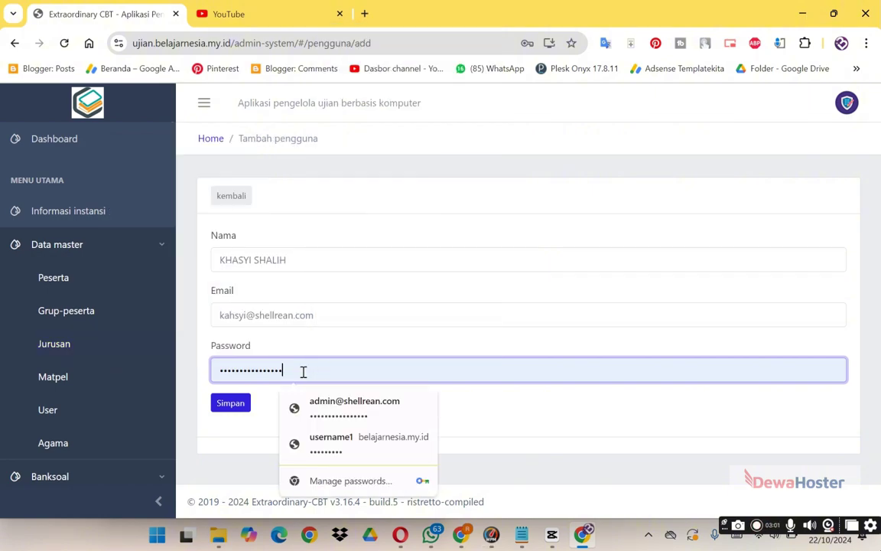
pyautogui.press('BackSpace')
pyautogui.press('BackSpace')
pyautogui.press('BackSpace')
pyautogui.press('BackSpace')
pyautogui.press('BackSpace')
pyautogui.press('BackSpace')
pyautogui.press('BackSpace')
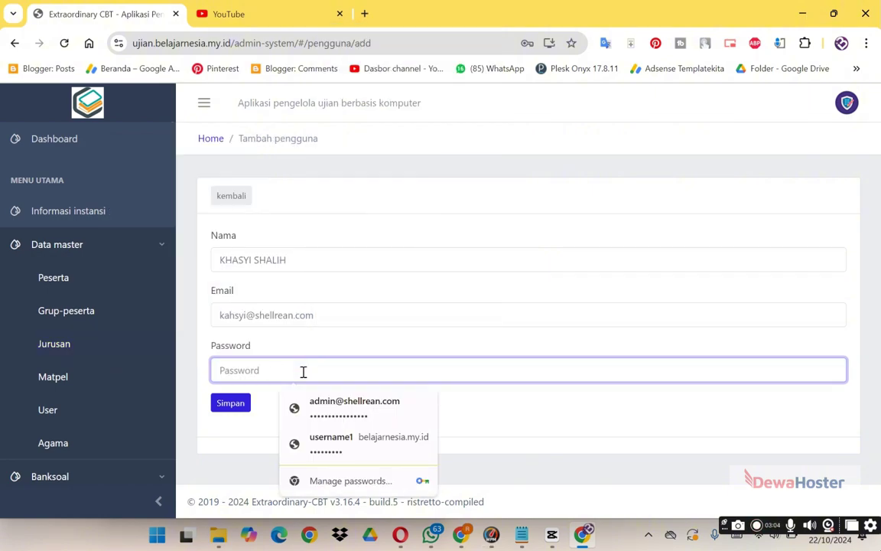
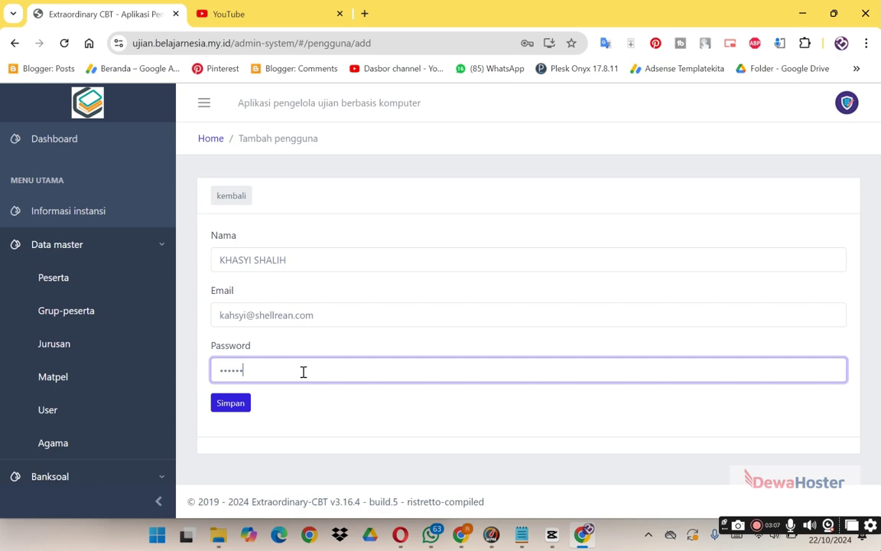
pyautogui.click(239, 412)
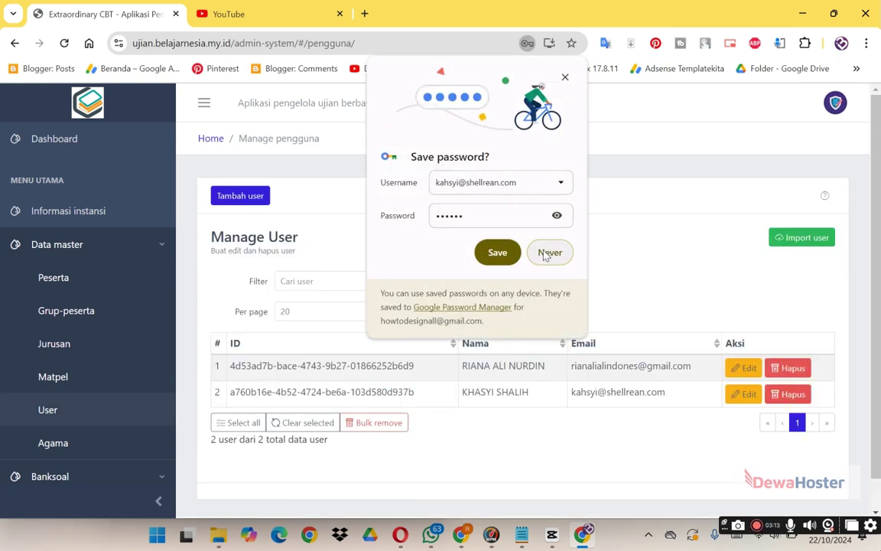
pyautogui.click(548, 254)
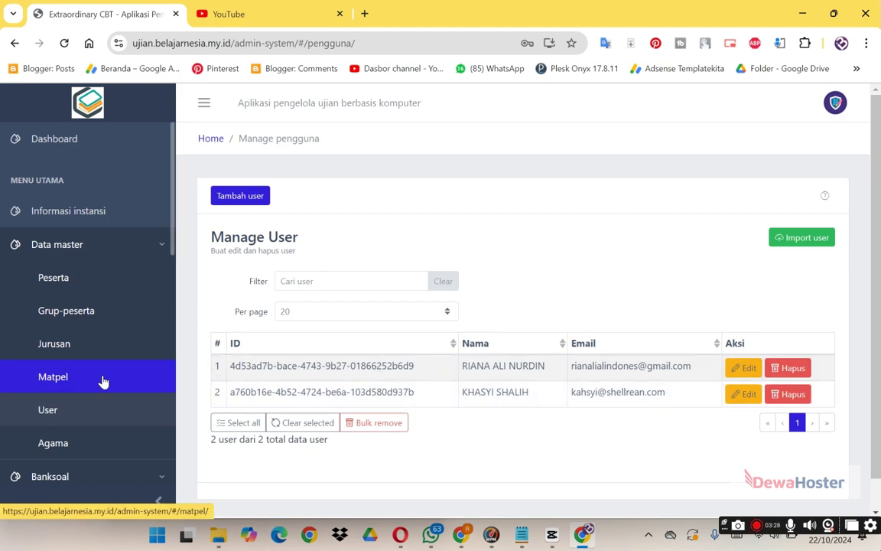
# Edit PRODUKTIF DKV in the Matpel list, add the new user as corrector, and save
pyautogui.click(64, 375)
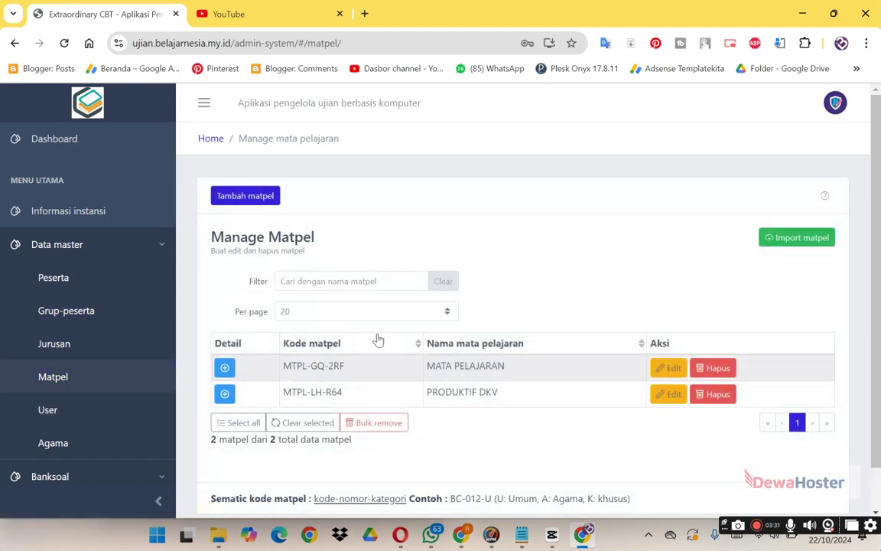
pyautogui.rightClick(661, 392)
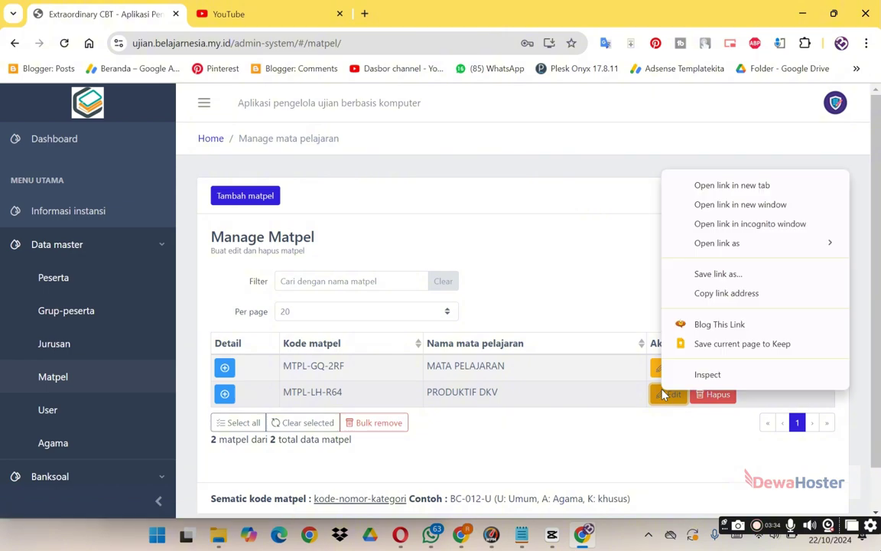
pyautogui.click(661, 393)
pyautogui.click(457, 379)
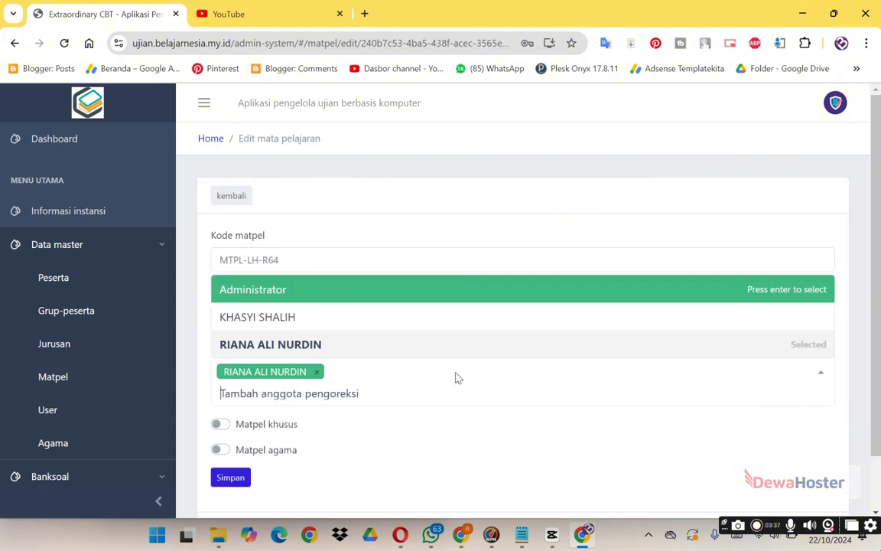
pyautogui.click(345, 327)
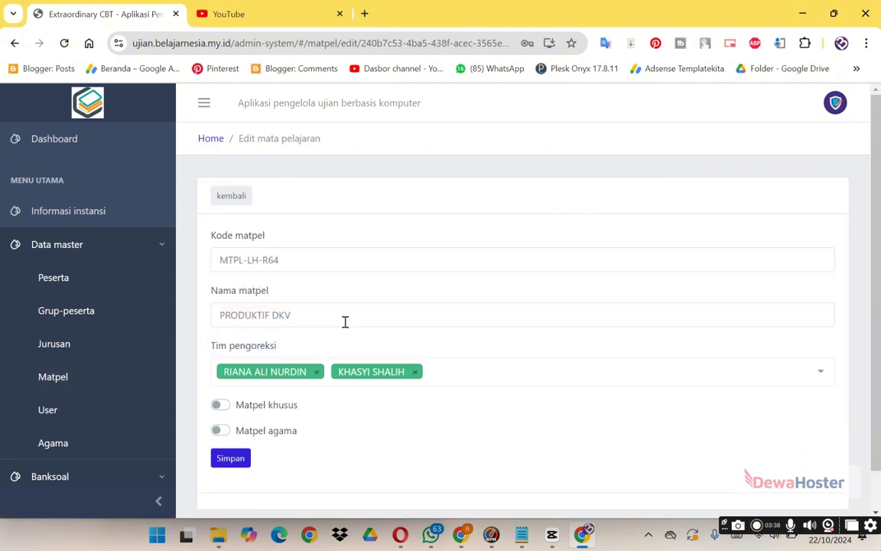
pyautogui.click(224, 458)
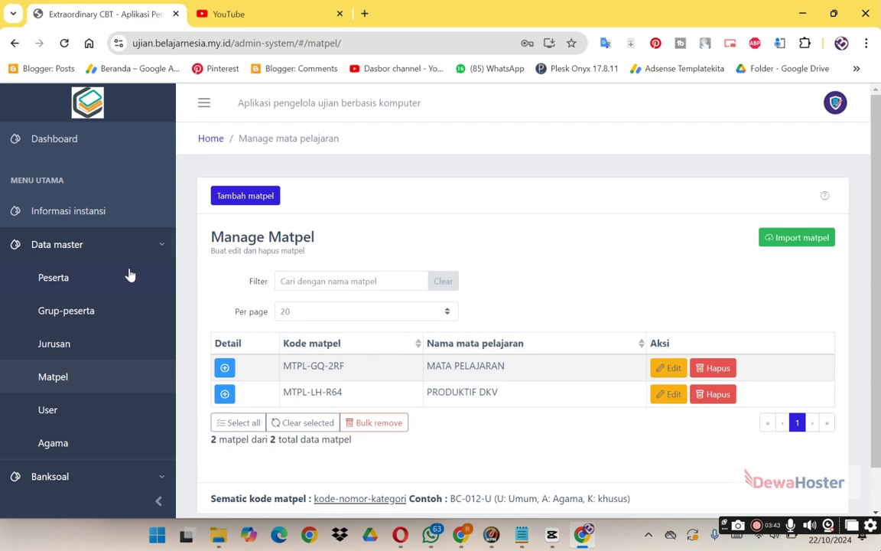
pyautogui.scroll(-5, 157, 261)
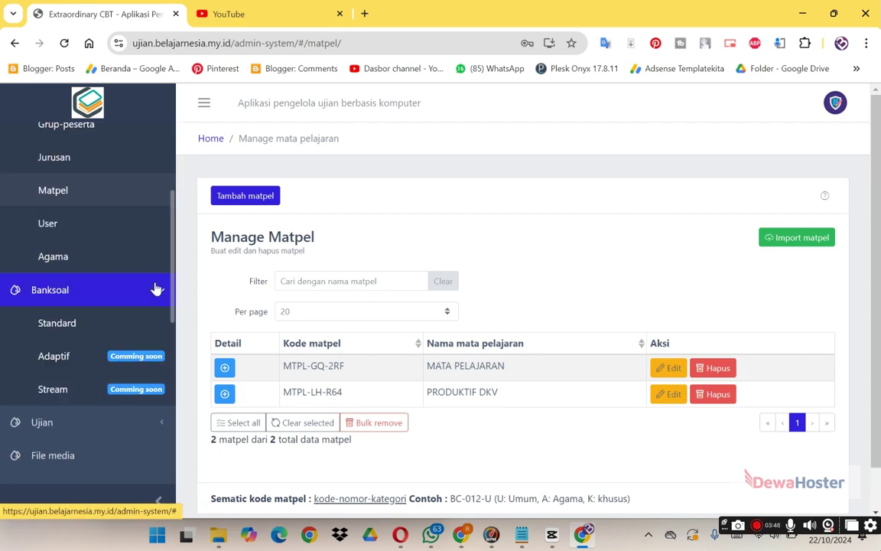
# Start a new standard question bank for the subject PRODUKTIF DKV
pyautogui.click(110, 328)
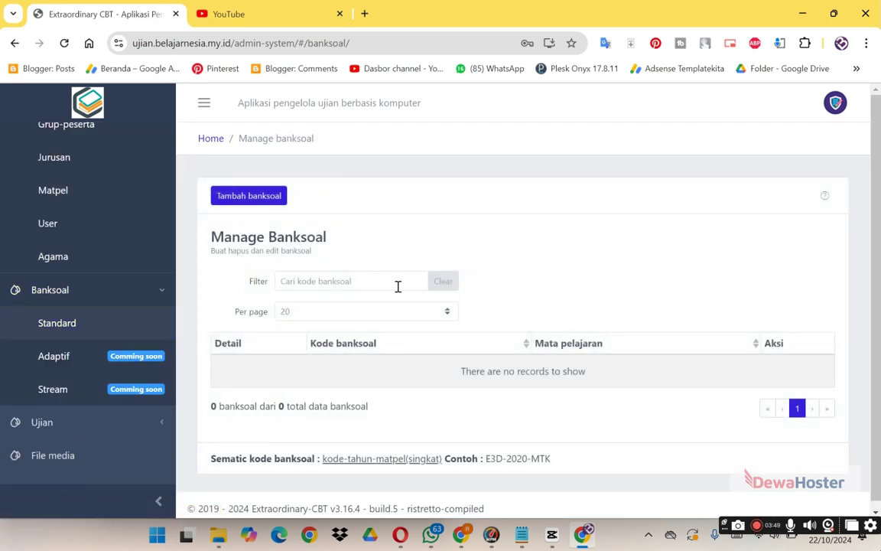
pyautogui.click(259, 196)
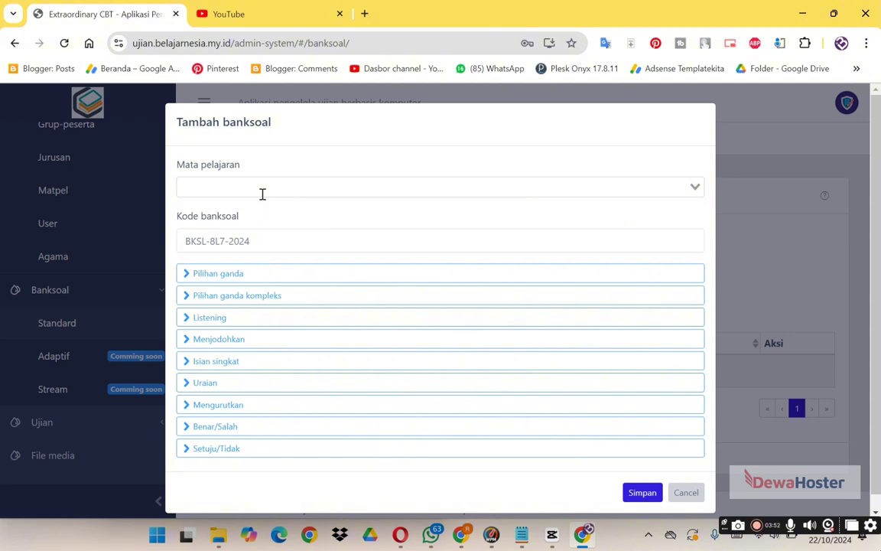
pyautogui.click(262, 195)
pyautogui.click(254, 227)
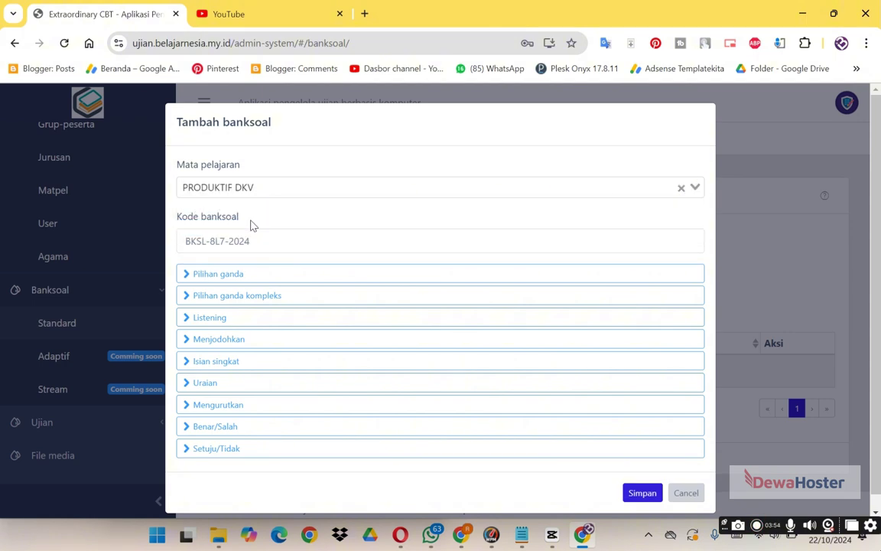
pyautogui.click(271, 241)
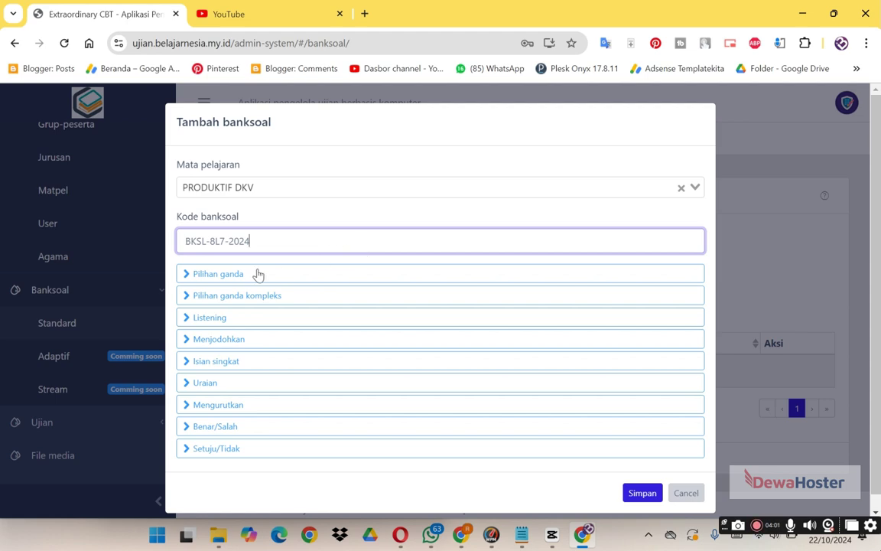
pyautogui.click(185, 280)
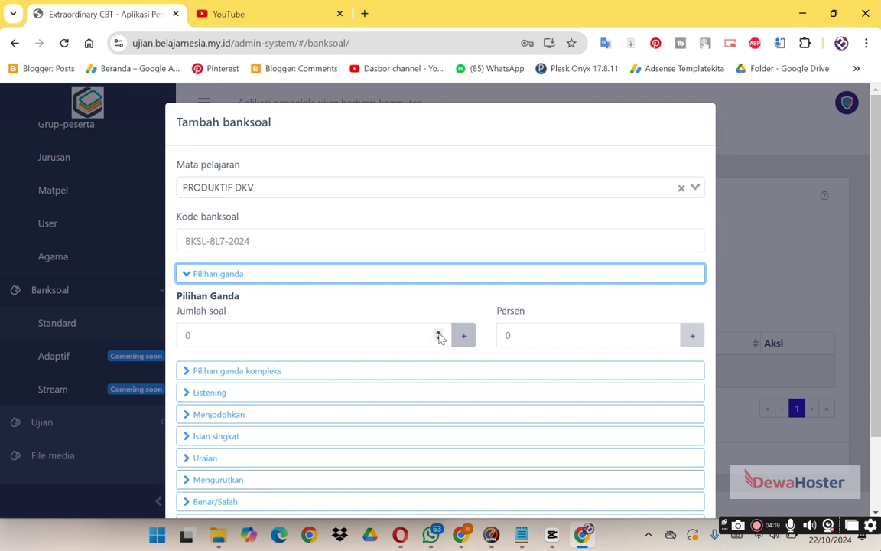
# Set 5 multiple-choice and 5 complex multiple-choice questions, with the complex share at 50%
pyautogui.click(439, 333)
pyautogui.click(439, 334)
pyautogui.click(438, 334)
pyautogui.click(439, 334)
pyautogui.click(438, 334)
pyautogui.write('5')
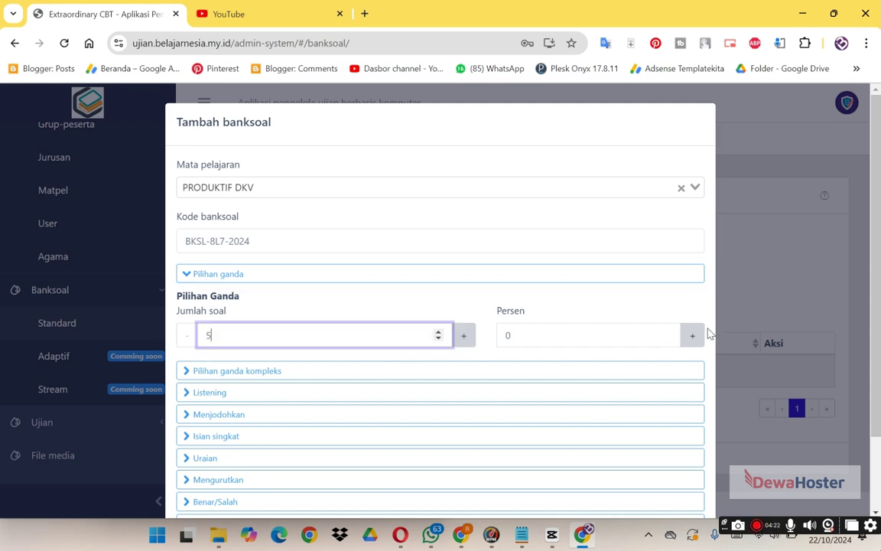
pyautogui.click(610, 345)
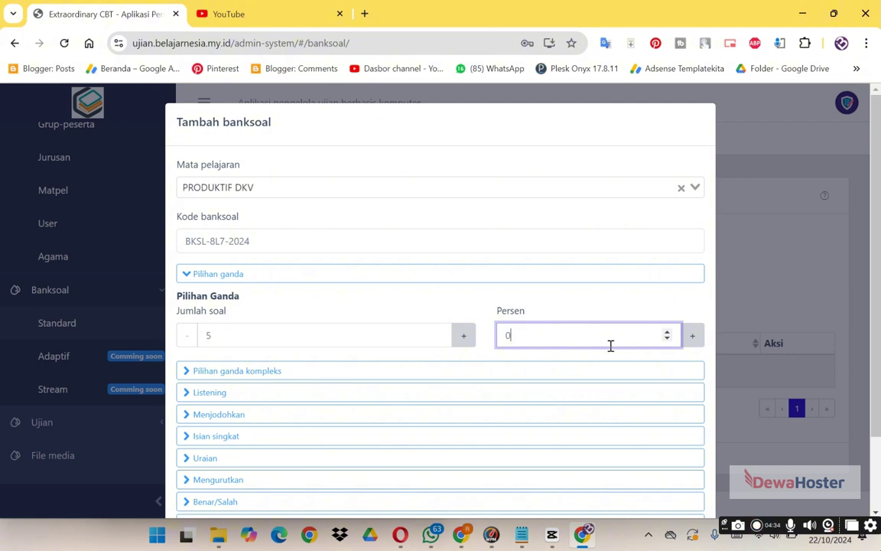
pyautogui.press('BackSpace')
pyautogui.write('1000')
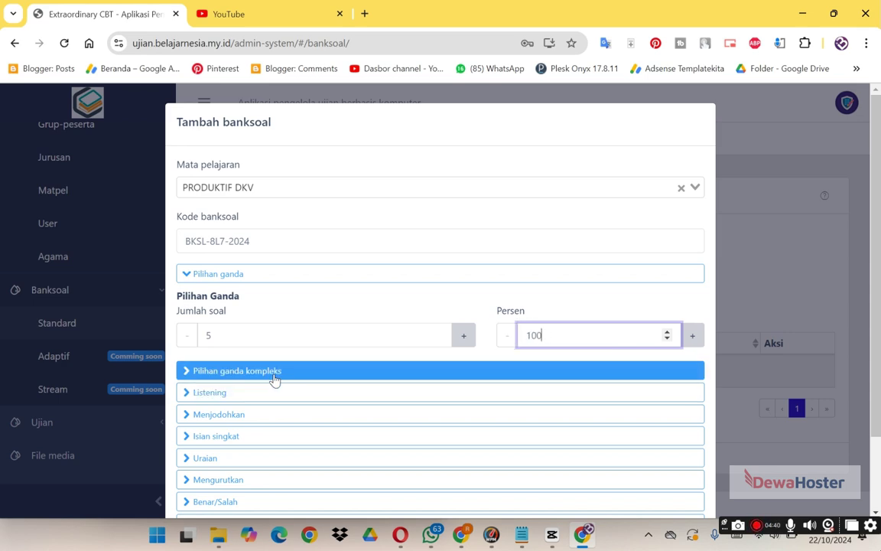
pyautogui.click(274, 373)
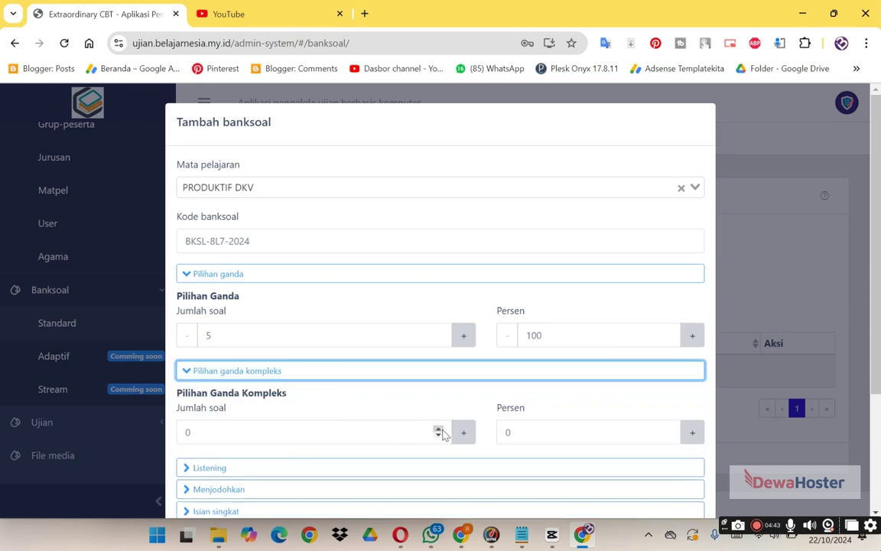
pyautogui.click(440, 430)
pyautogui.click(564, 430)
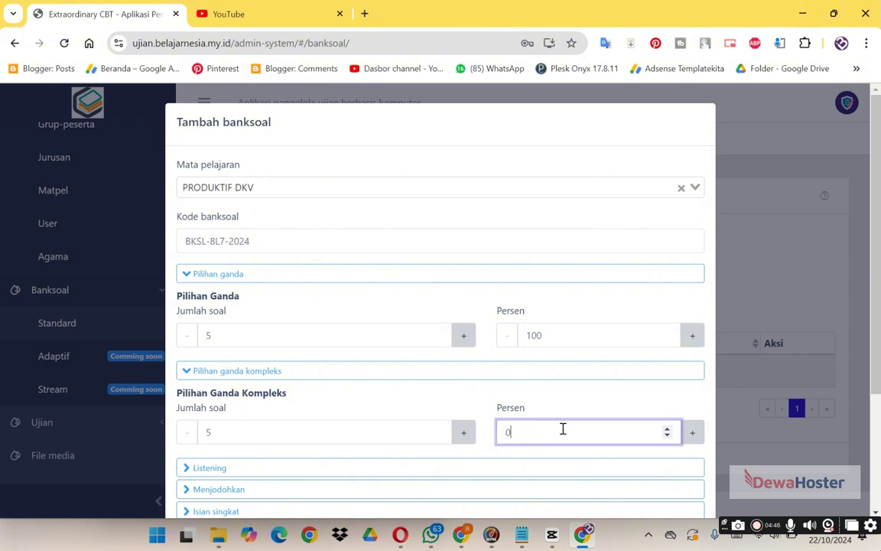
pyautogui.moveTo(563, 429); pyautogui.dragTo(433, 425)
pyautogui.write('50')
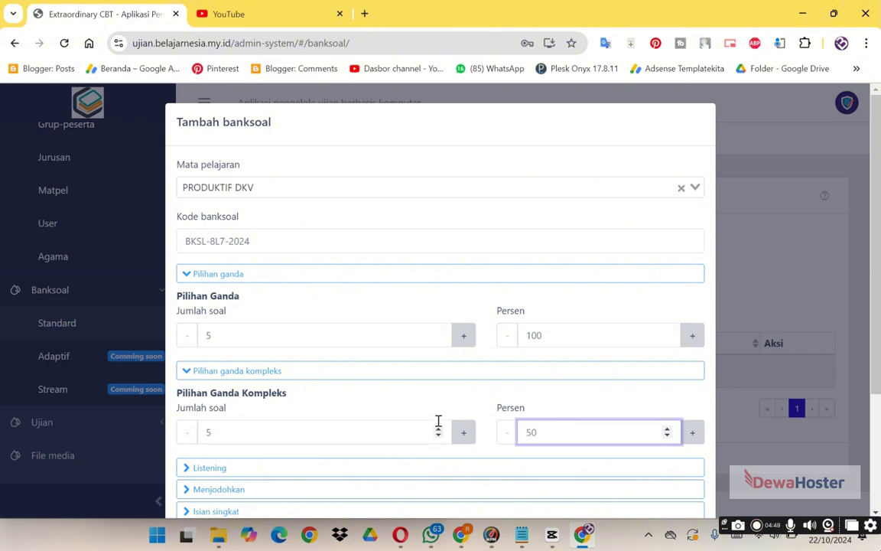
pyautogui.moveTo(566, 334); pyautogui.dragTo(417, 355)
pyautogui.write('50')
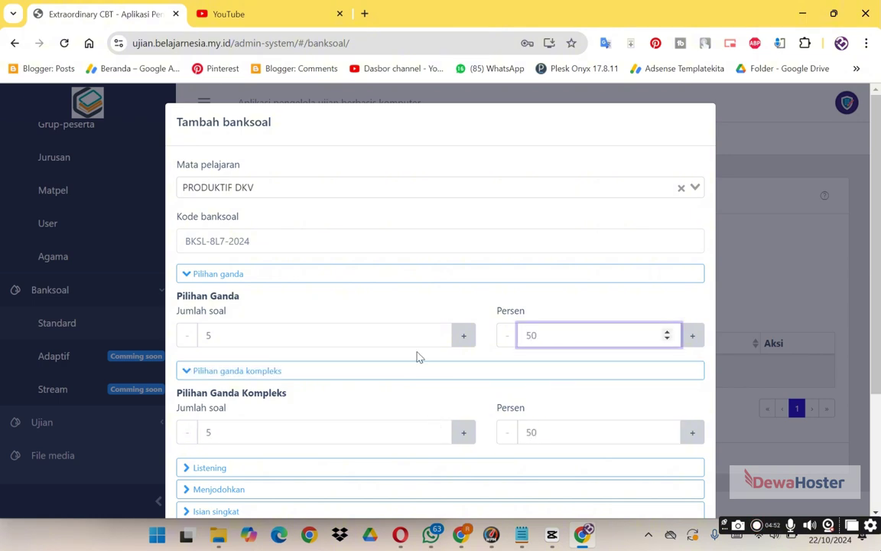
pyautogui.press('BackSpace')
pyautogui.press('BackSpace')
pyautogui.write('100')
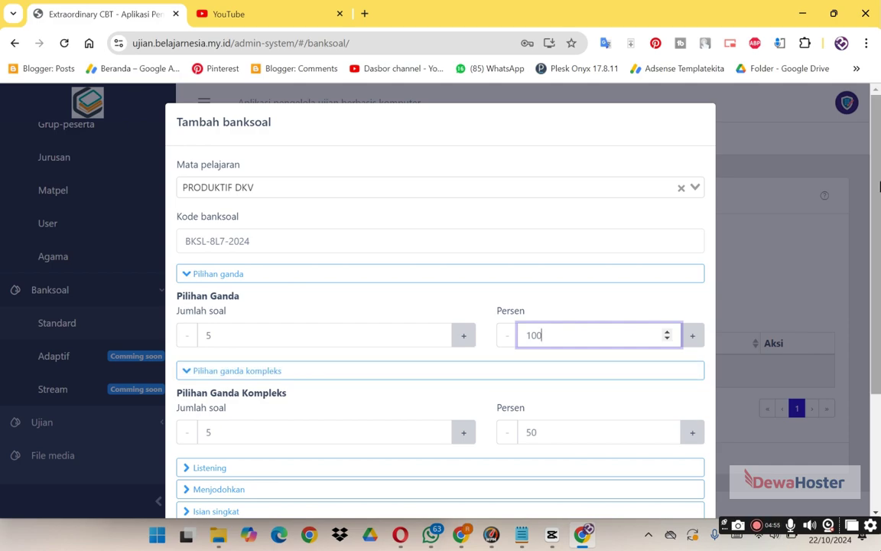
# Correct the multiple-choice percentage to 50 so the total is 100%, and save the bank
pyautogui.rightClick(851, 332)
pyautogui.scroll(-2, 875, 393)
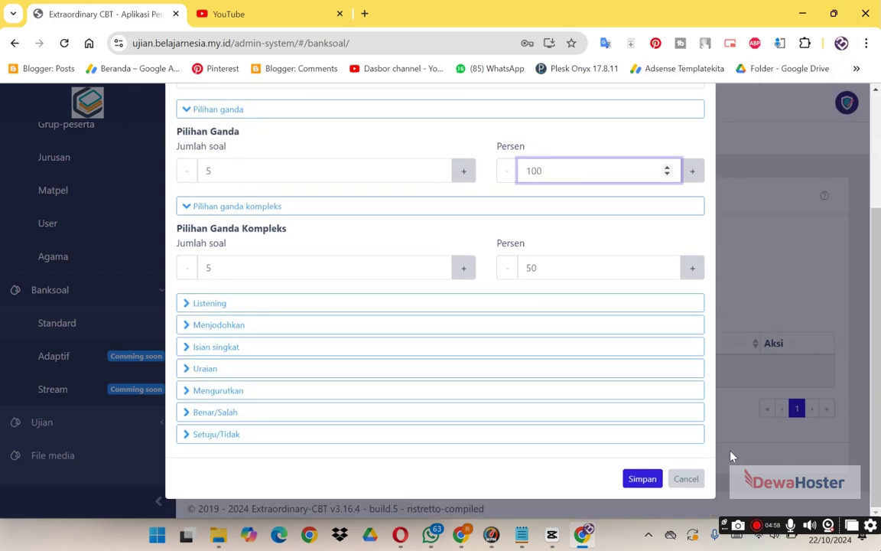
pyautogui.click(639, 481)
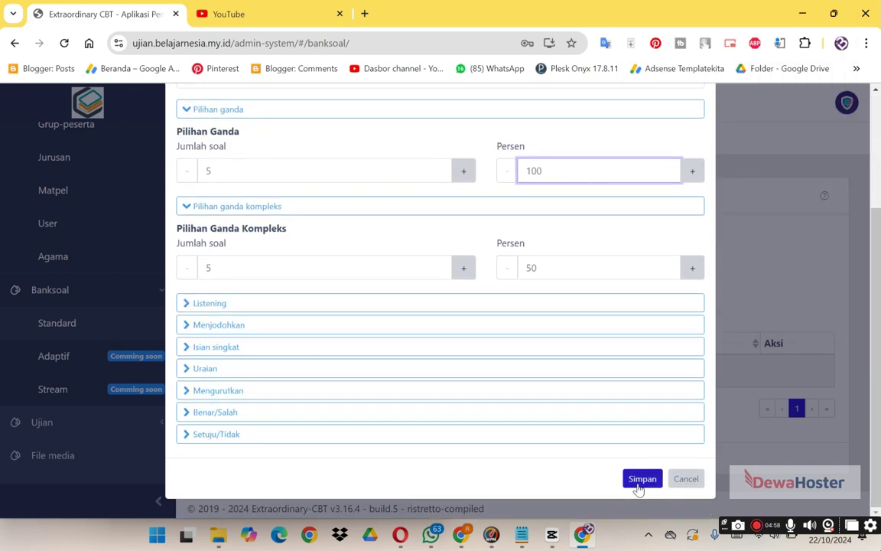
pyautogui.click(610, 177)
pyautogui.rightClick(506, 174)
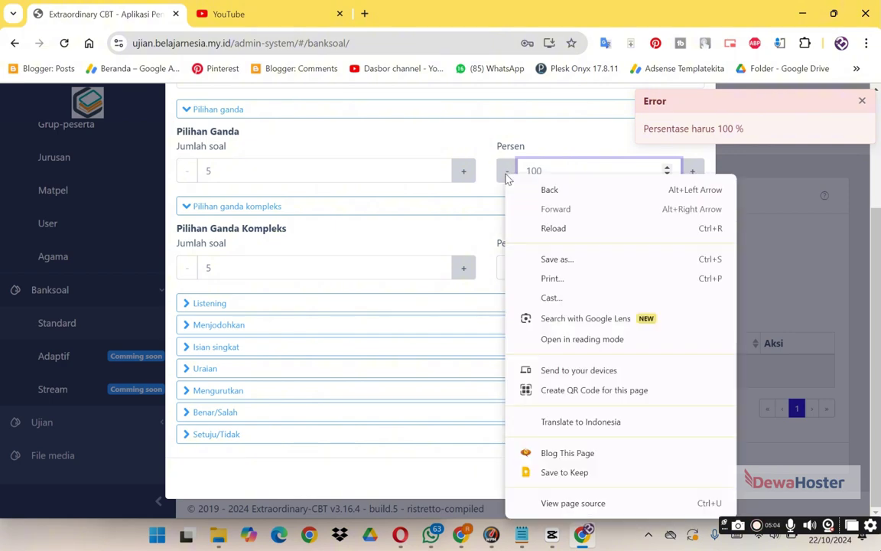
pyautogui.click(558, 171)
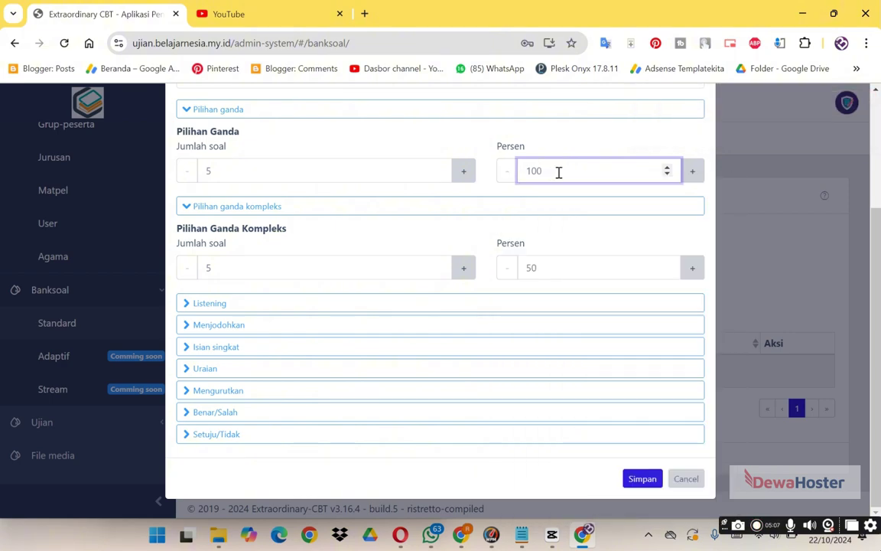
pyautogui.hotkey('ctrl', 'a')
pyautogui.press('BackSpace')
pyautogui.write('5')
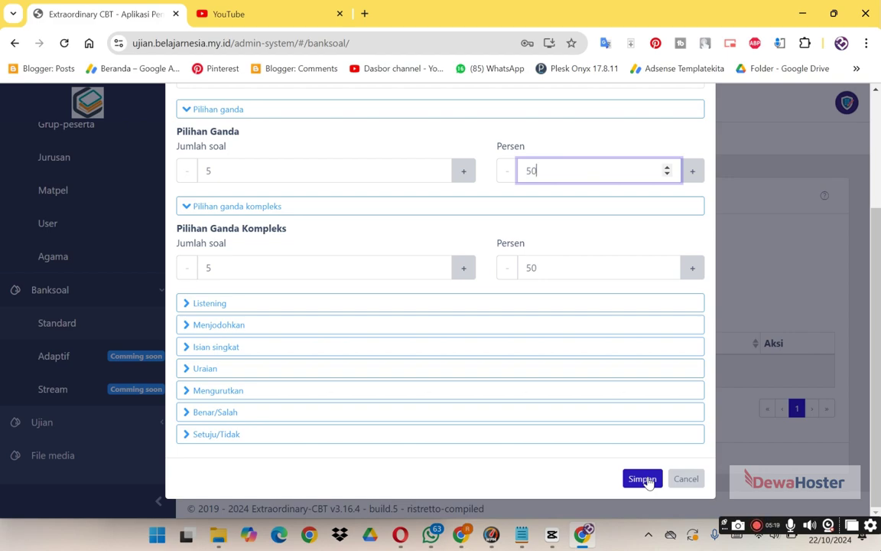
pyautogui.click(646, 480)
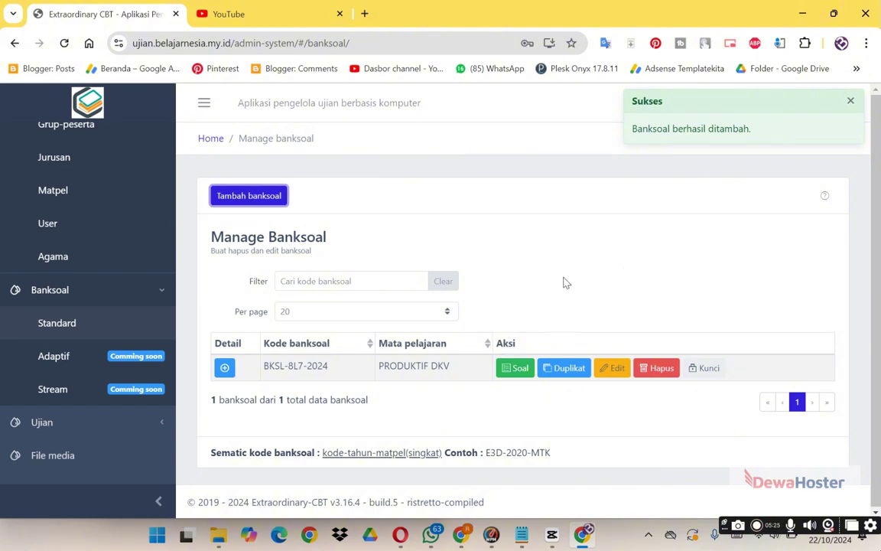
# Open the PRODUKTIF DKV bank's Manage Soal page and start a new Pilihan ganda question
pyautogui.click(520, 369)
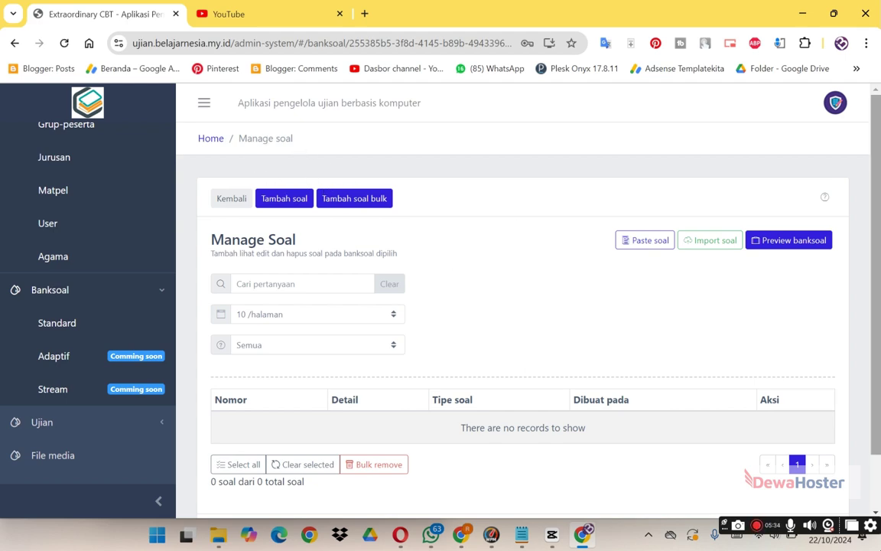
pyautogui.scroll(-1, 788, 201)
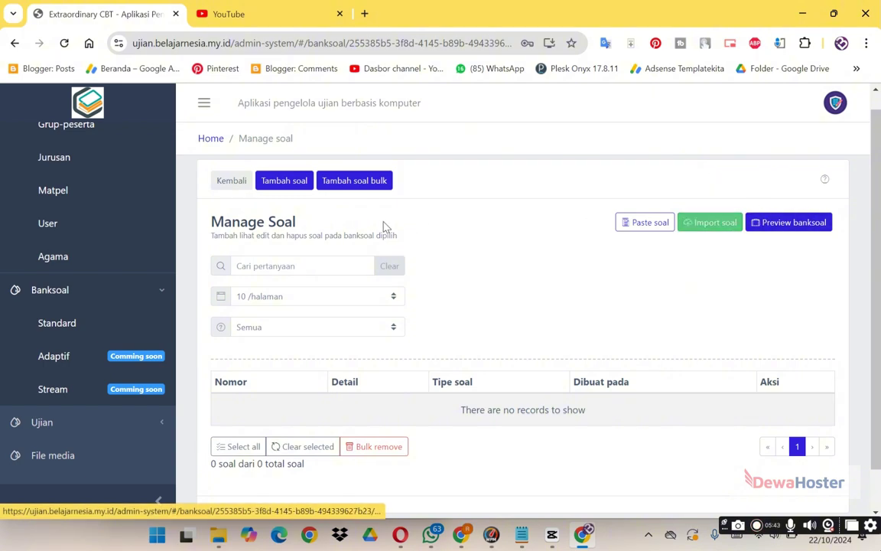
pyautogui.click(297, 186)
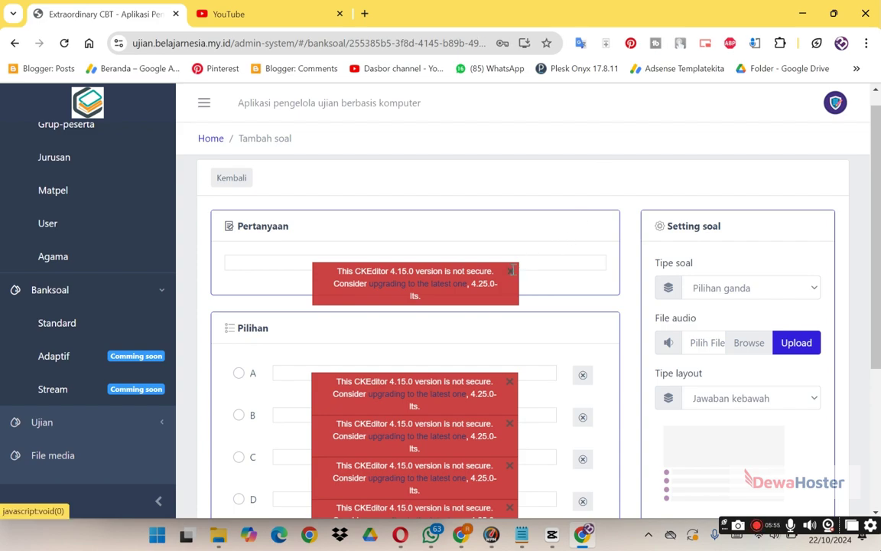
# Dismiss the CKEditor warnings over the question and answer editors
pyautogui.click(460, 243)
pyautogui.click(512, 385)
pyautogui.scroll(-3, 562, 260)
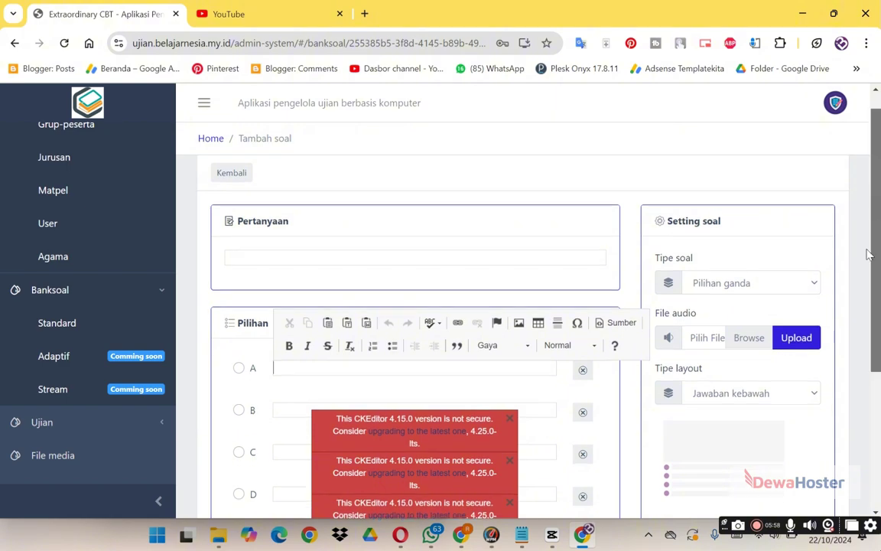
pyautogui.click(510, 243)
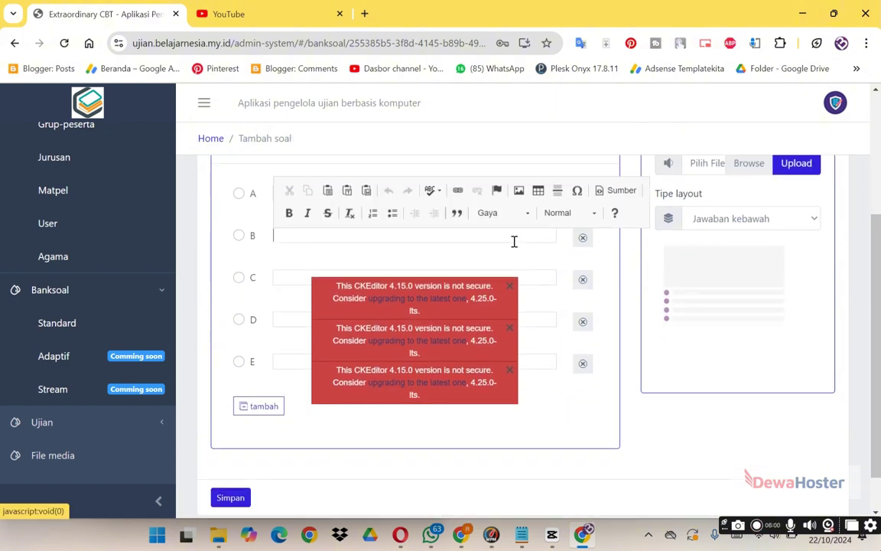
pyautogui.click(511, 287)
pyautogui.click(509, 327)
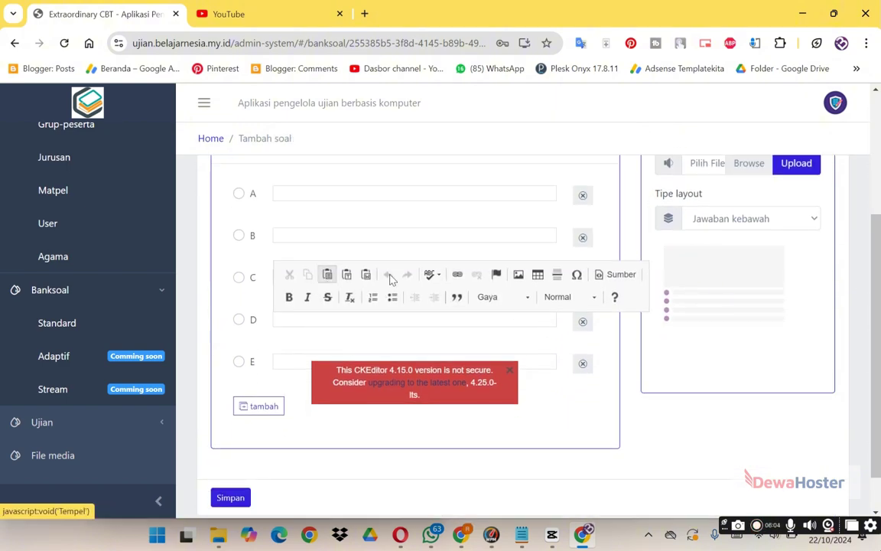
pyautogui.click(509, 371)
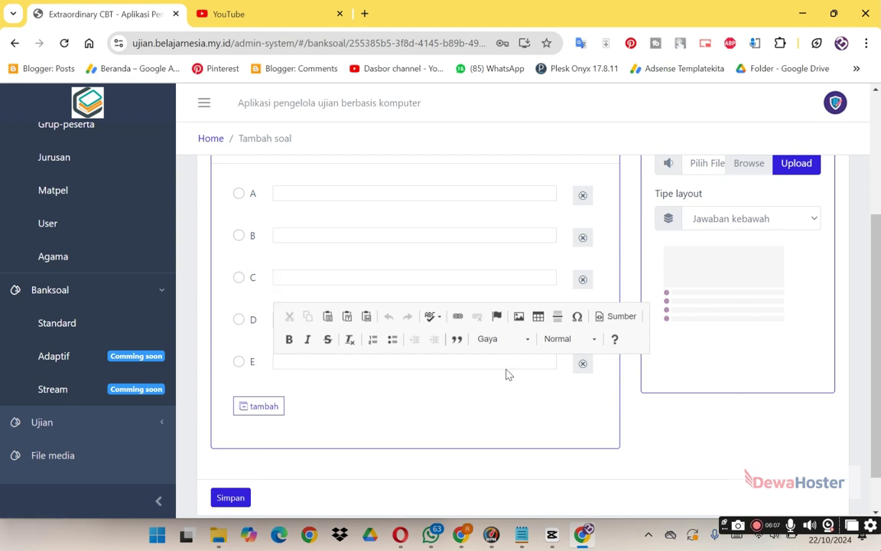
pyautogui.moveTo(880, 256)
pyautogui.mouseDown()
pyautogui.moveTo(863, 193)
pyautogui.moveTo(864, 149)
pyautogui.mouseUp()
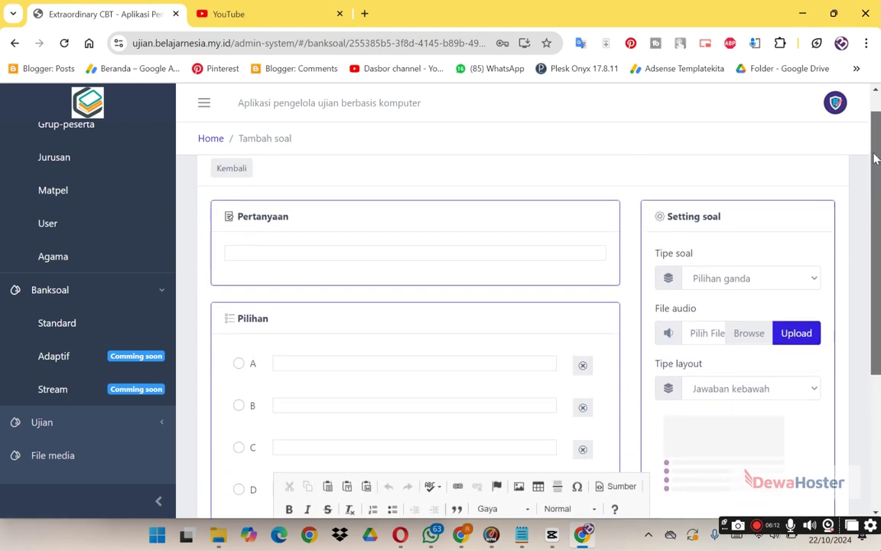
# Enter 'Soal Pertanyaan' as the question and 'salah' for options A–D
pyautogui.click(433, 252)
pyautogui.write('SO')
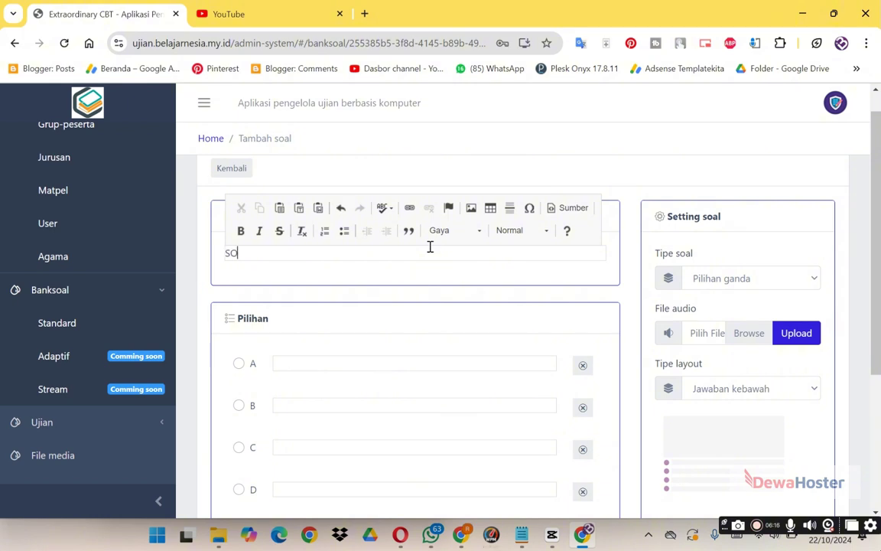
pyautogui.write('al Pertanyaan')
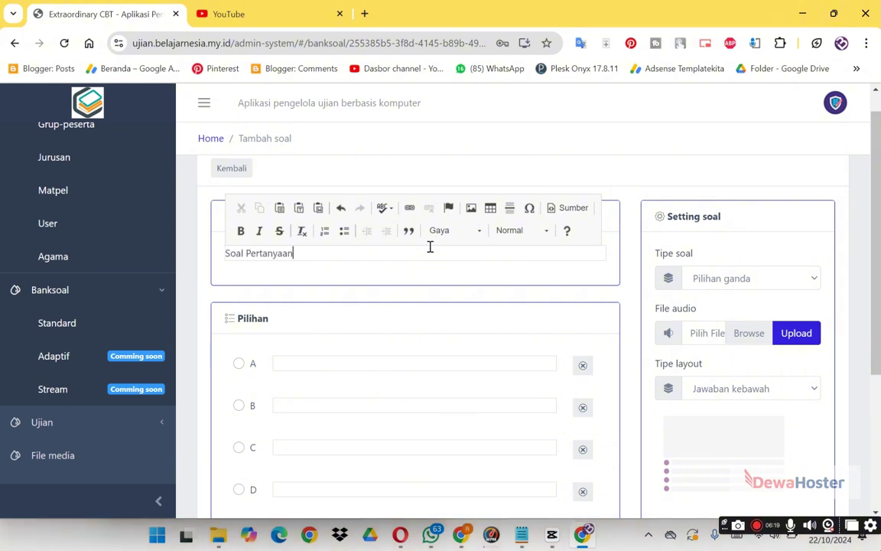
pyautogui.click(342, 368)
pyautogui.write('alaha')
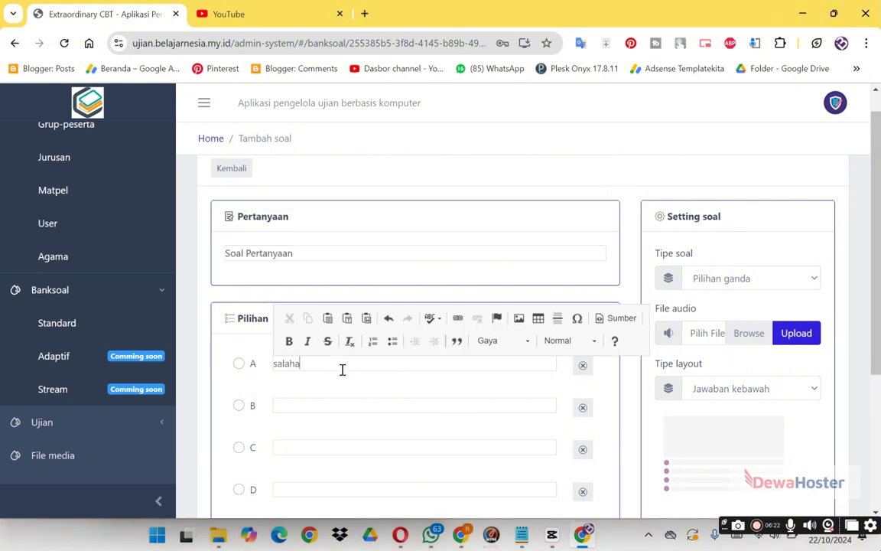
pyautogui.press('BackSpace')
pyautogui.click(342, 407)
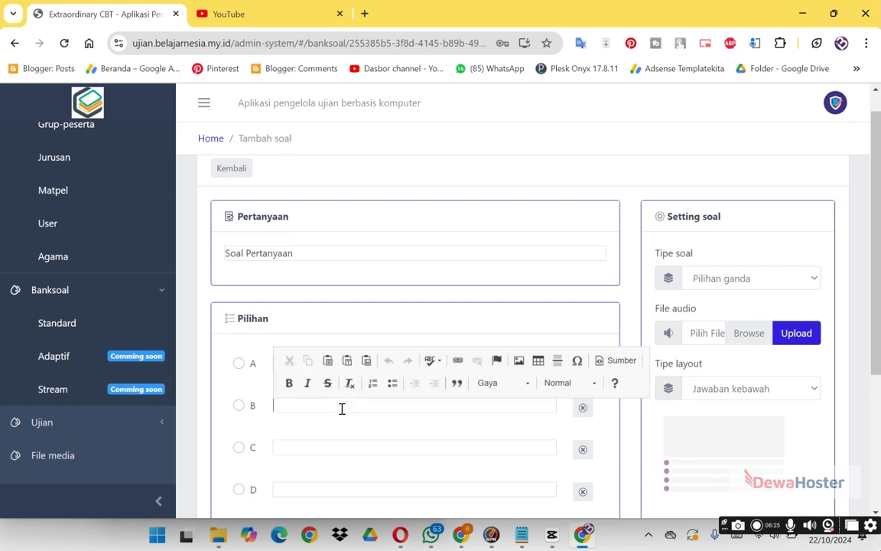
pyautogui.write('salah')
pyautogui.click(335, 448)
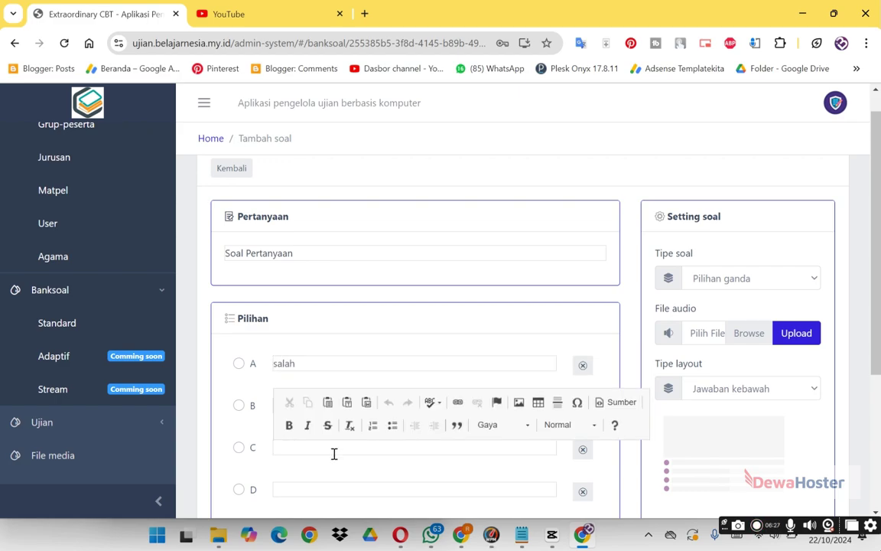
pyautogui.write('salah')
pyautogui.click(314, 495)
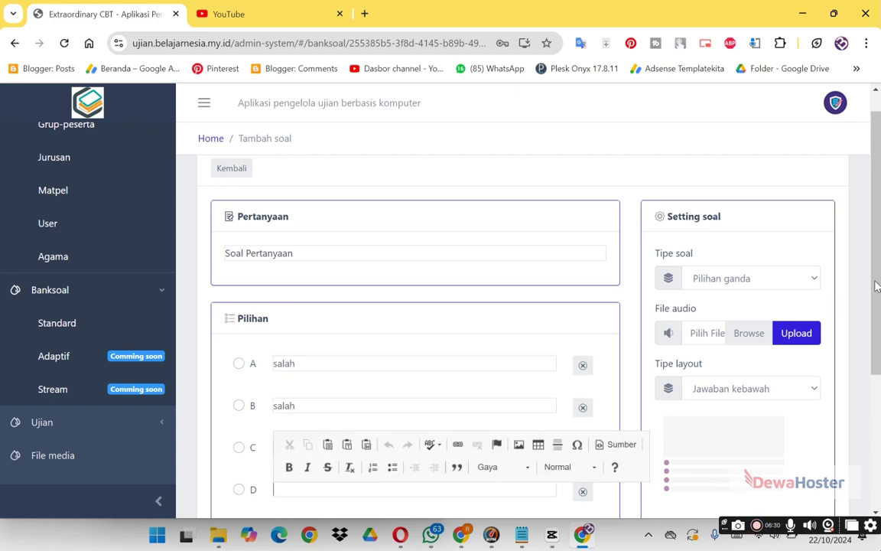
pyautogui.moveTo(878, 285); pyautogui.dragTo(879, 383)
pyautogui.write('salah')
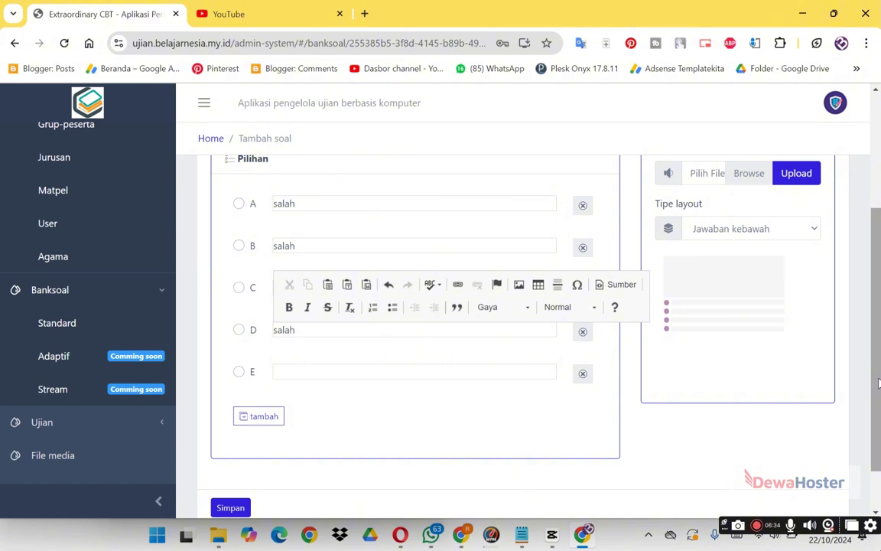
# Enter 'benar' for option E and mark it as the correct answer
pyautogui.click(515, 373)
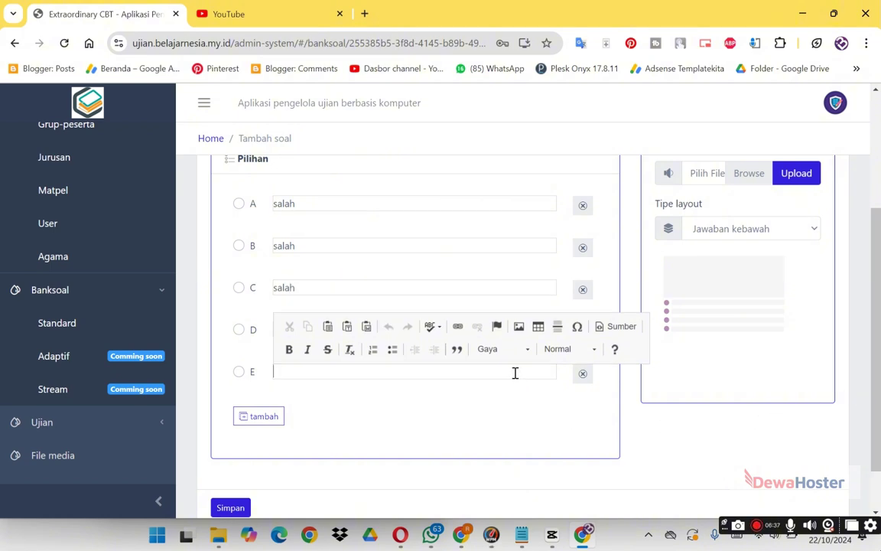
pyautogui.write('benar')
pyautogui.click(238, 373)
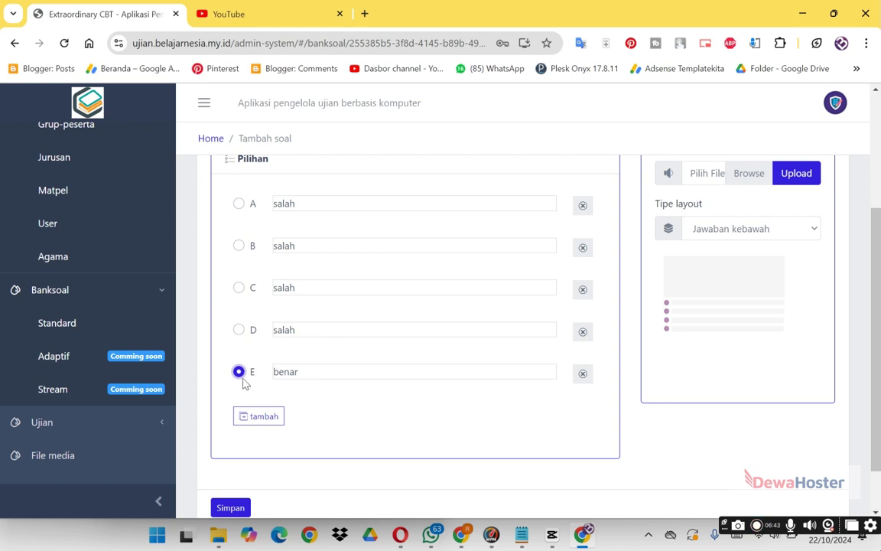
pyautogui.scroll(3, 739, 326)
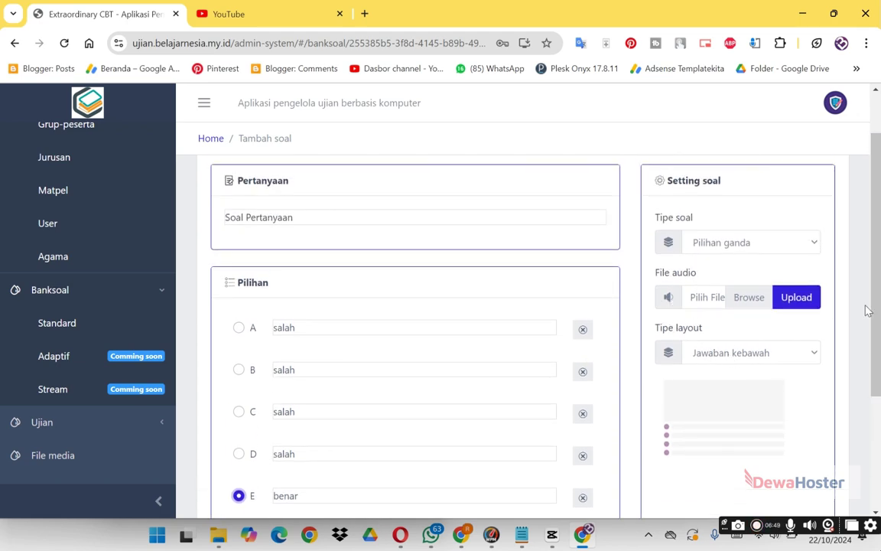
# Set Tipe layout to Jawaban kebawah, keep type Pilihan ganda, and save the question
pyautogui.moveTo(872, 309); pyautogui.dragTo(873, 338)
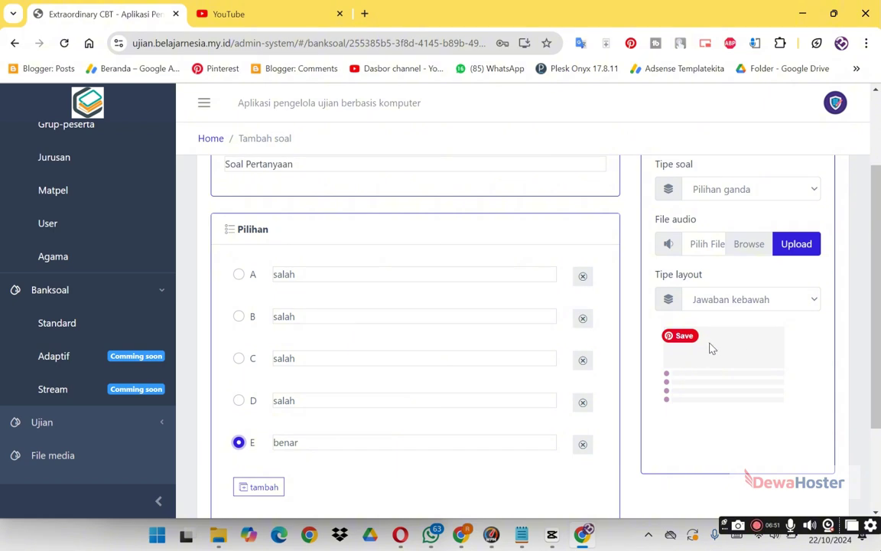
pyautogui.click(742, 303)
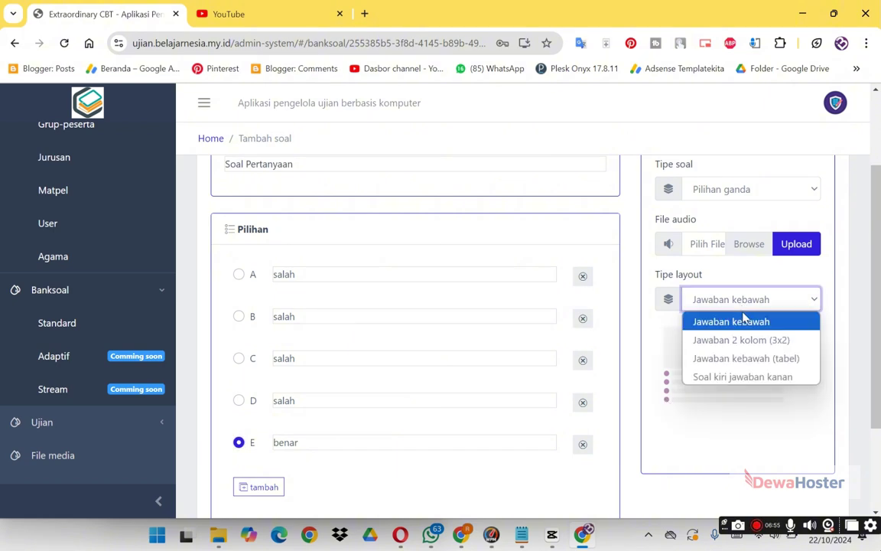
pyautogui.click(749, 339)
pyautogui.click(740, 307)
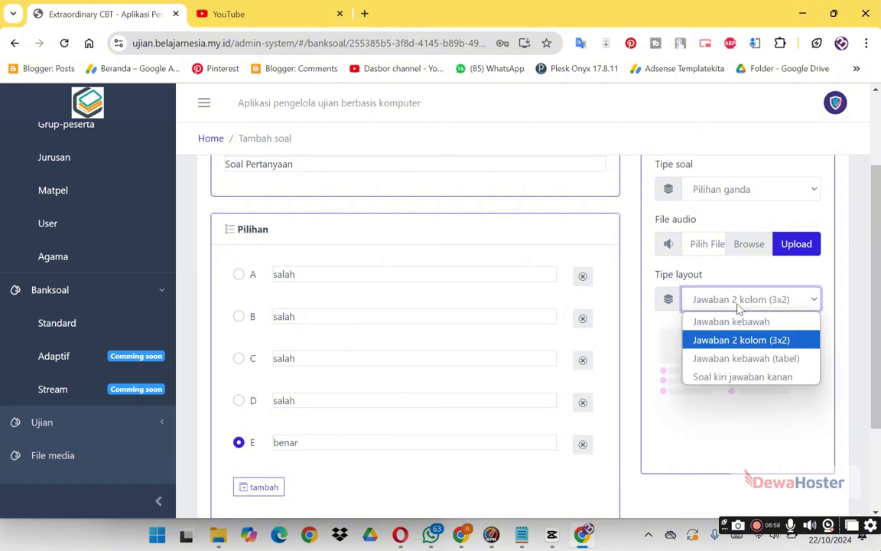
pyautogui.click(739, 376)
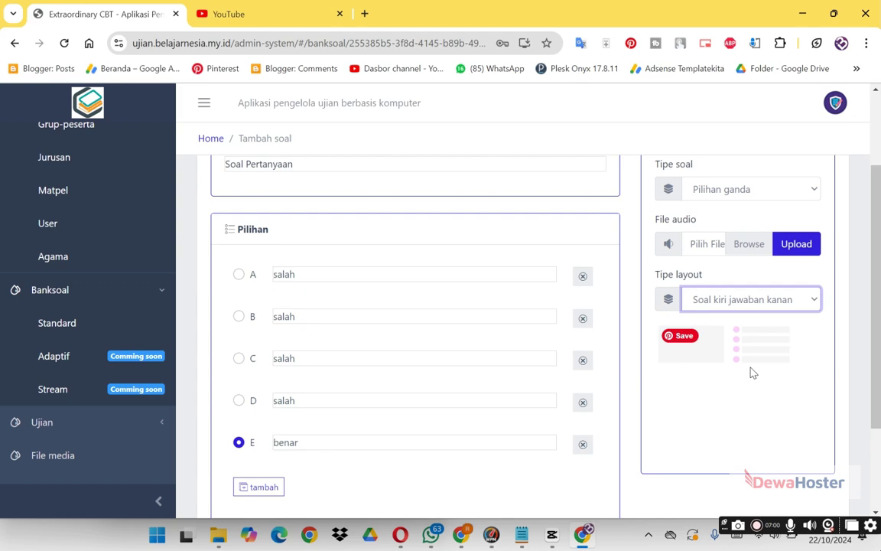
pyautogui.click(746, 303)
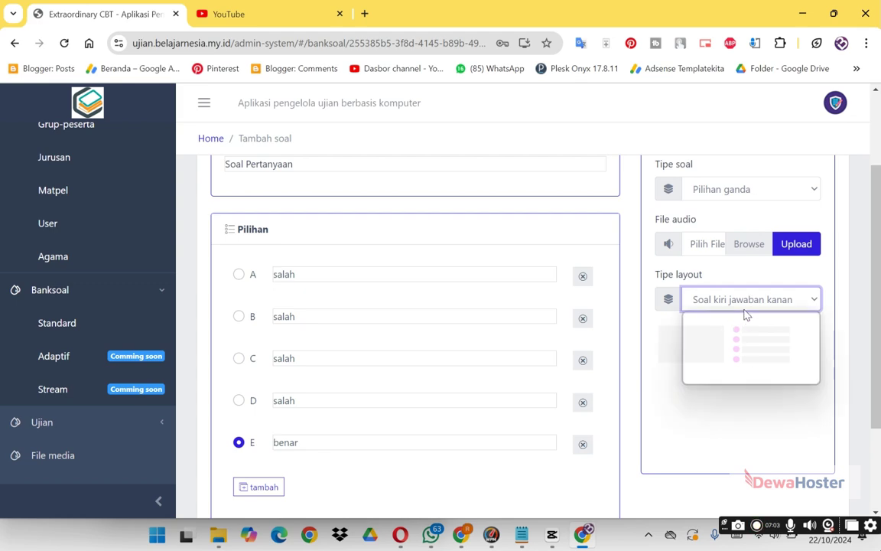
pyautogui.click(749, 322)
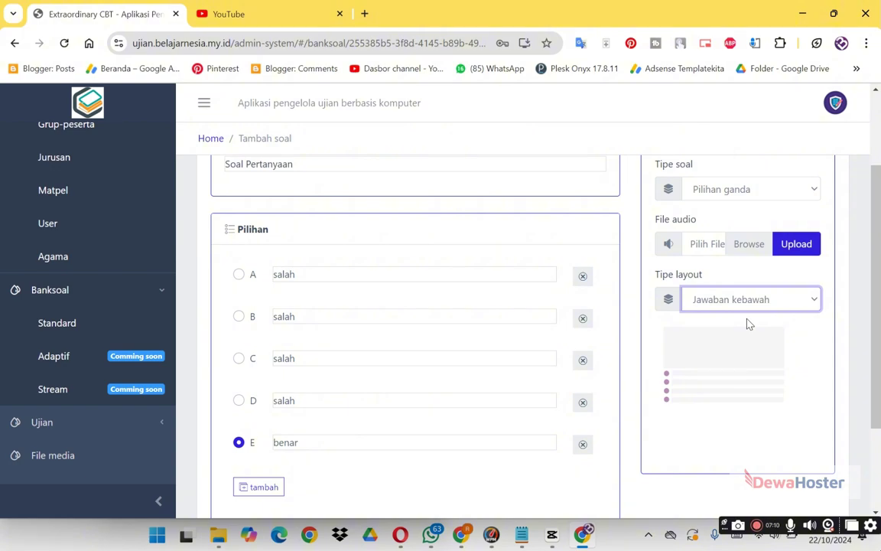
pyautogui.moveTo(876, 309); pyautogui.dragTo(876, 274)
pyautogui.click(750, 244)
pyautogui.click(879, 219)
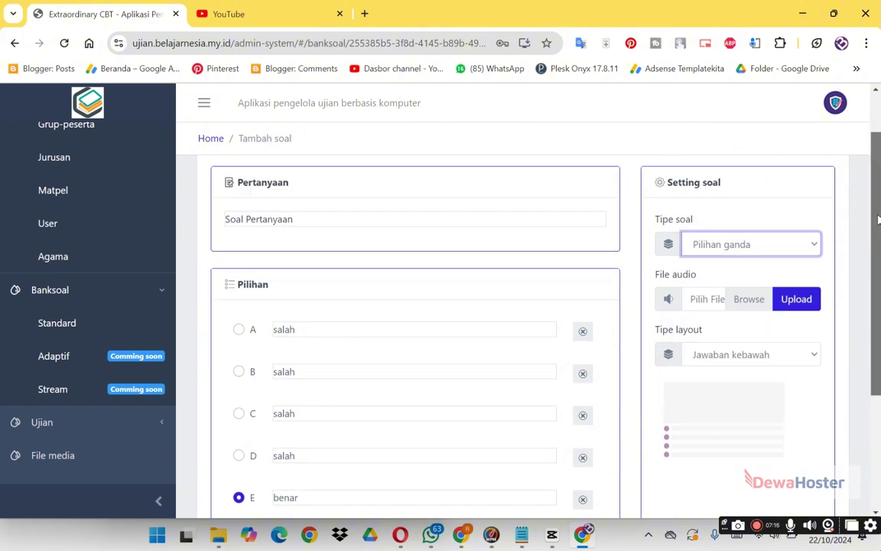
pyautogui.scroll(-5, 849, 367)
pyautogui.click(224, 452)
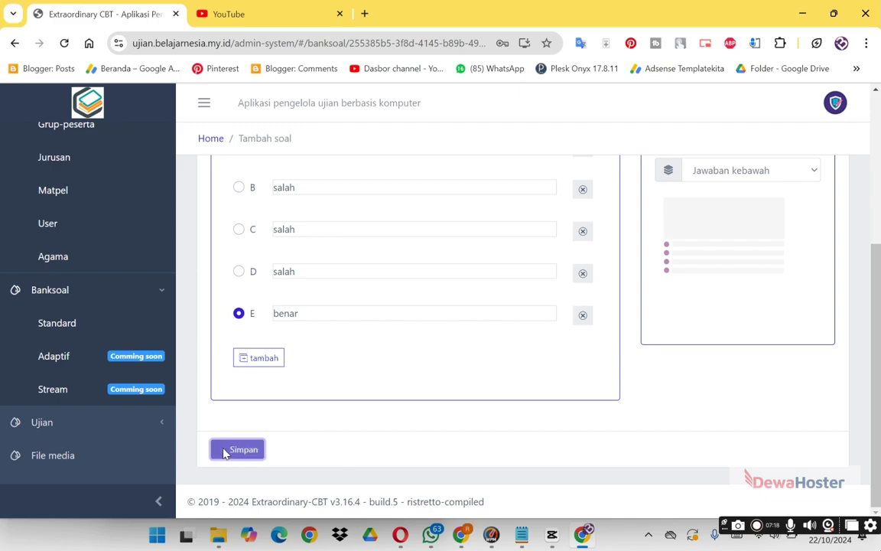
# Return Home, reopen the bank's question list, and expand then collapse the saved question's details
pyautogui.rightClick(878, 146)
pyautogui.click(541, 413)
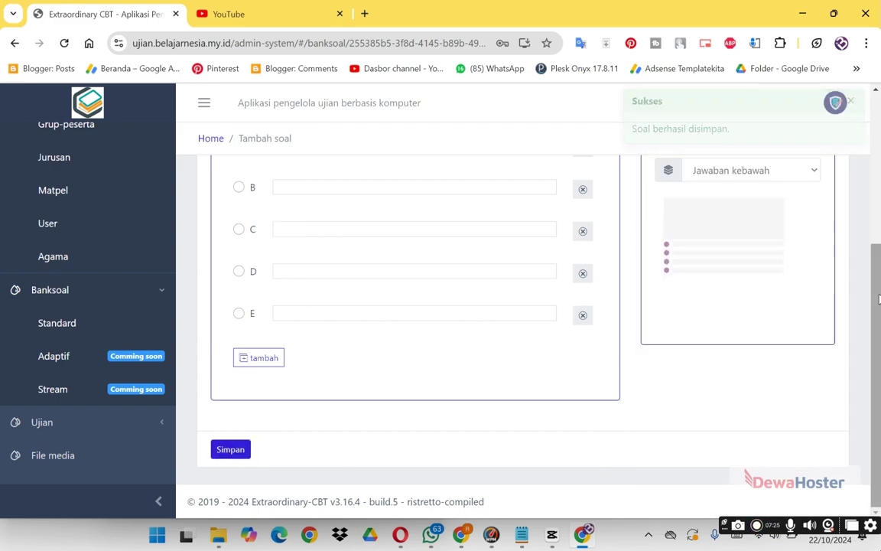
pyautogui.scroll(3, 878, 299)
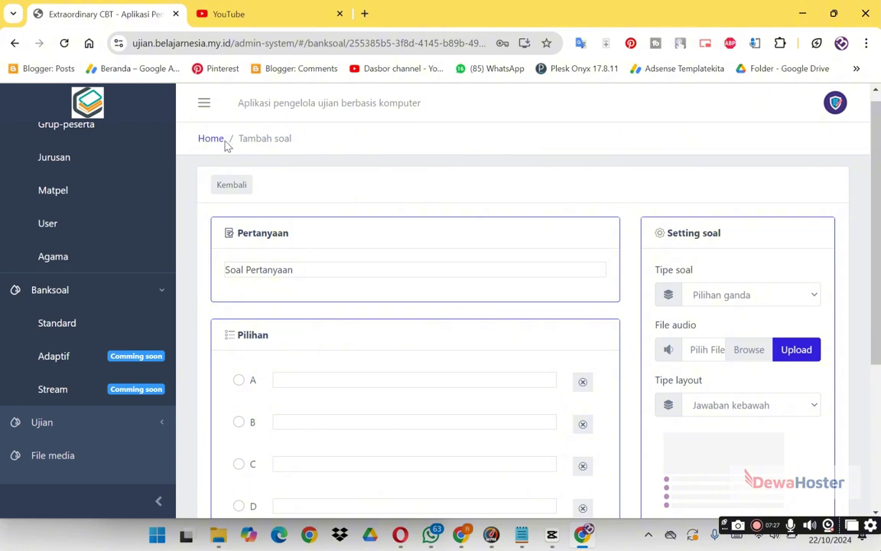
pyautogui.click(209, 141)
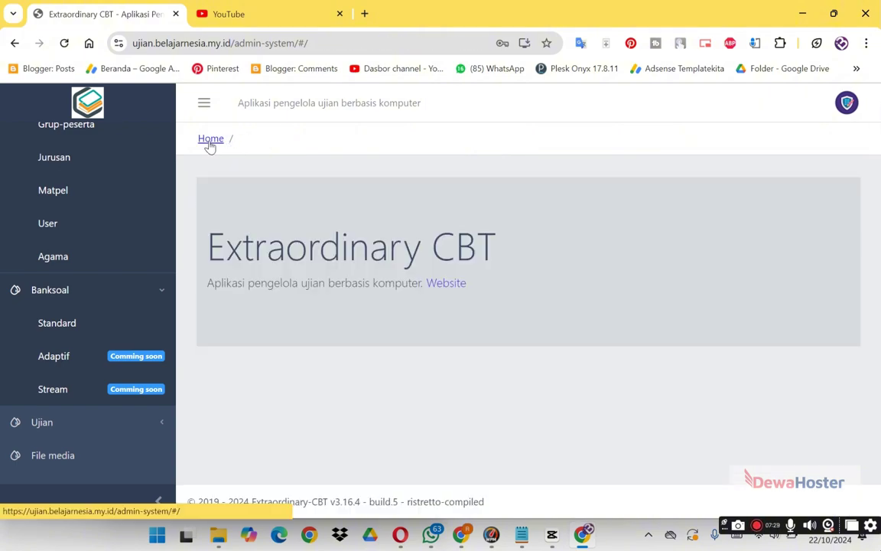
pyautogui.click(51, 324)
pyautogui.click(520, 367)
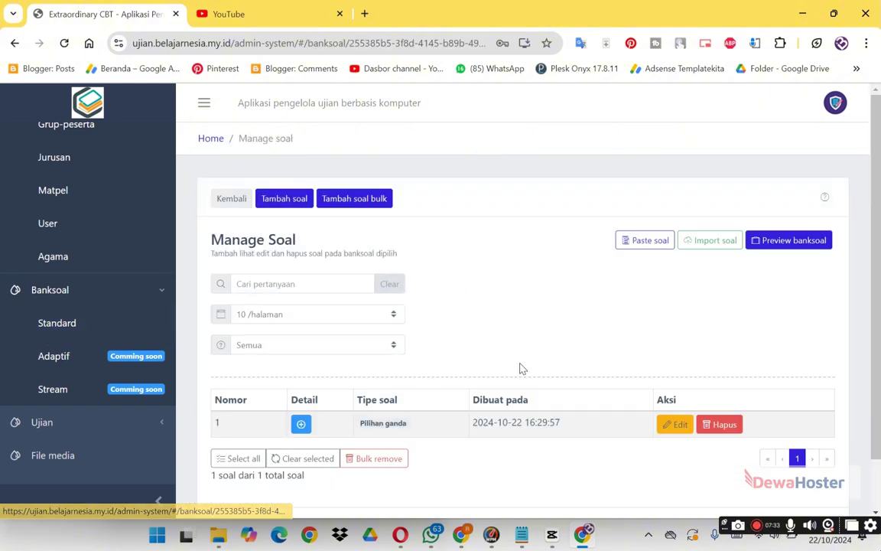
pyautogui.rightClick(791, 259)
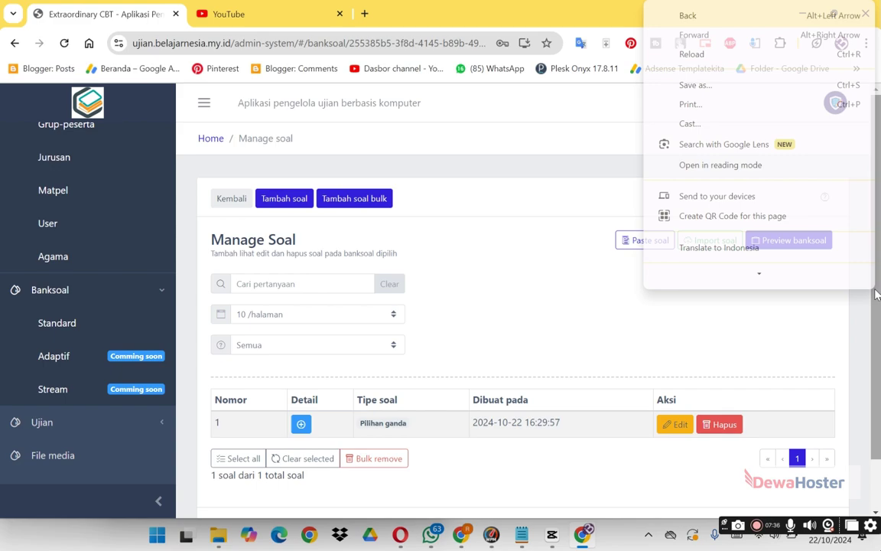
pyautogui.click(300, 424)
pyautogui.scroll(-3, 849, 346)
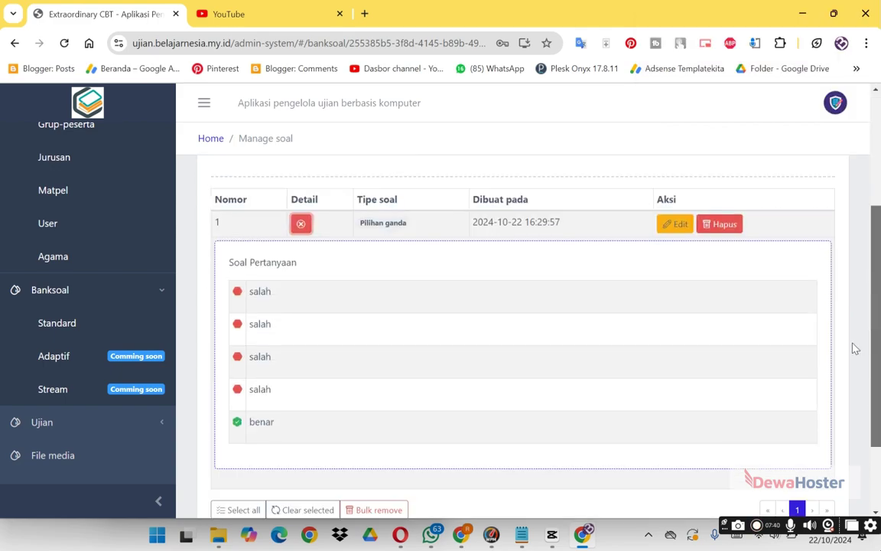
pyautogui.click(300, 223)
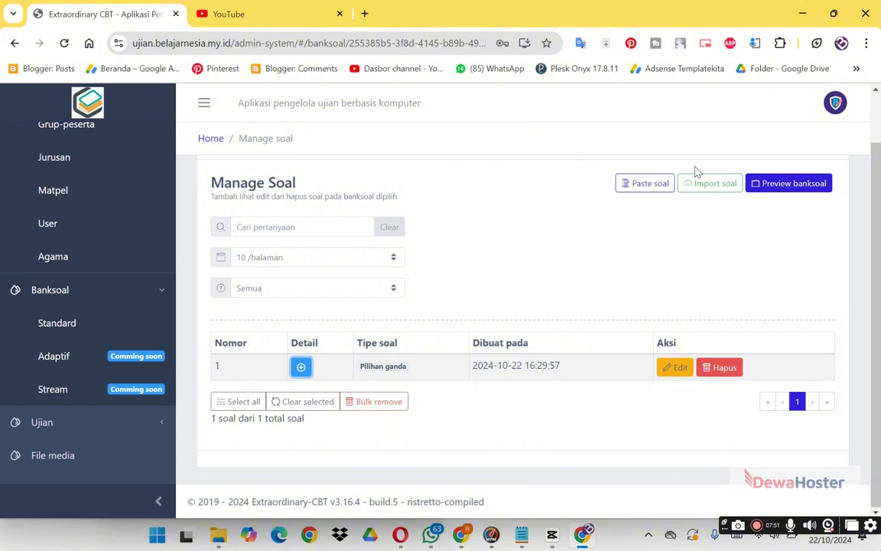
pyautogui.click(781, 183)
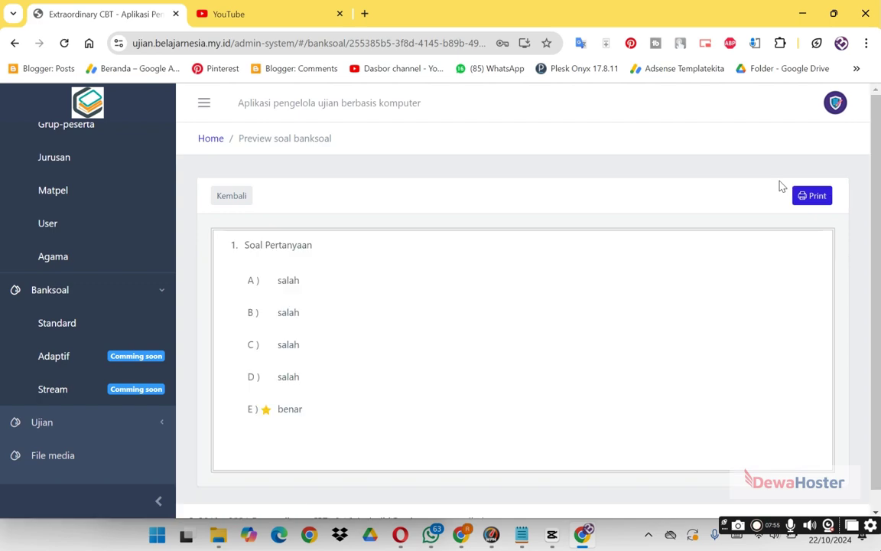
pyautogui.rightClick(877, 320)
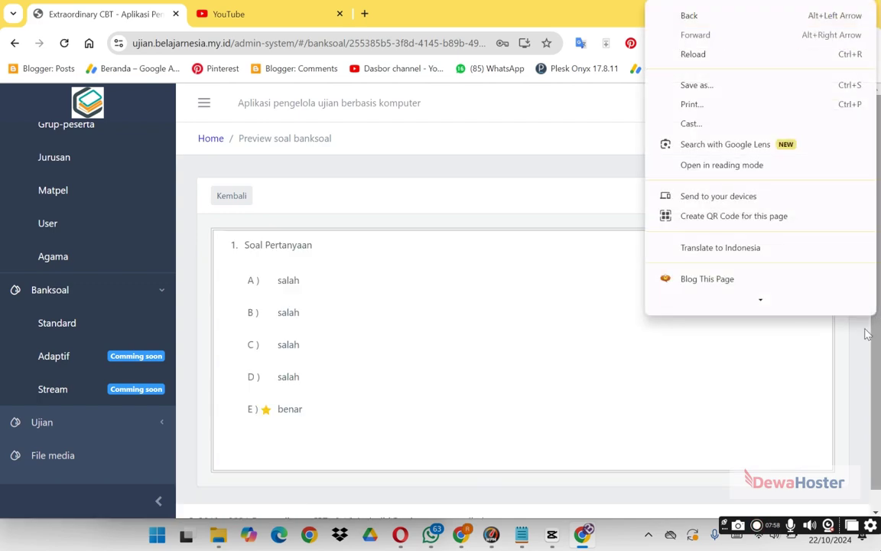
pyautogui.click(866, 335)
pyautogui.click(803, 199)
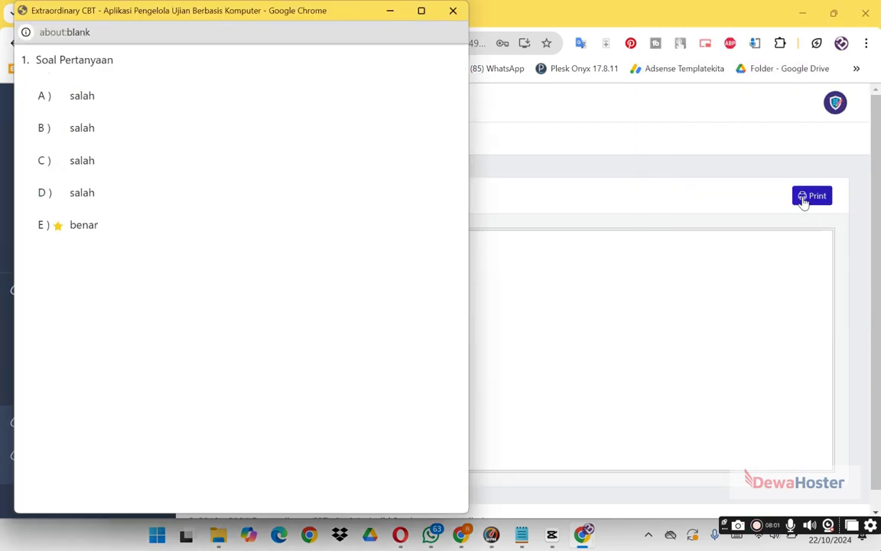
pyautogui.click(453, 18)
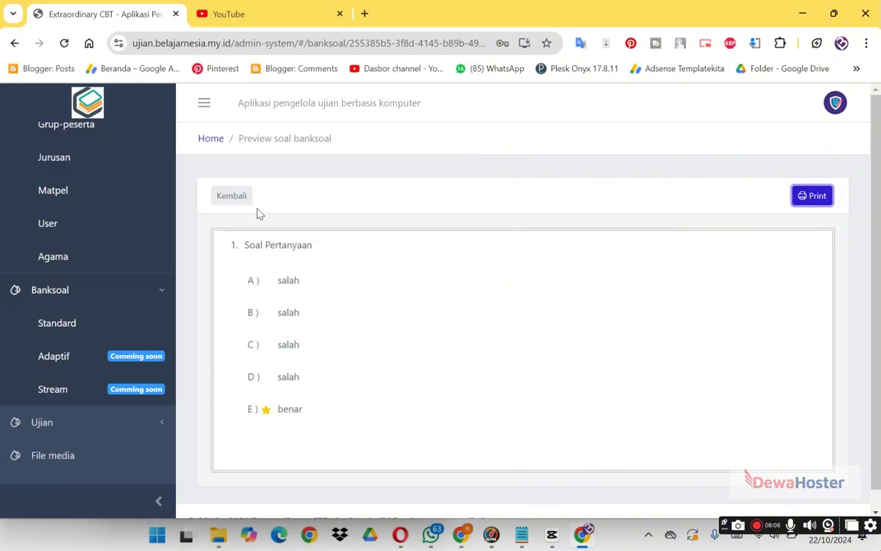
pyautogui.click(232, 197)
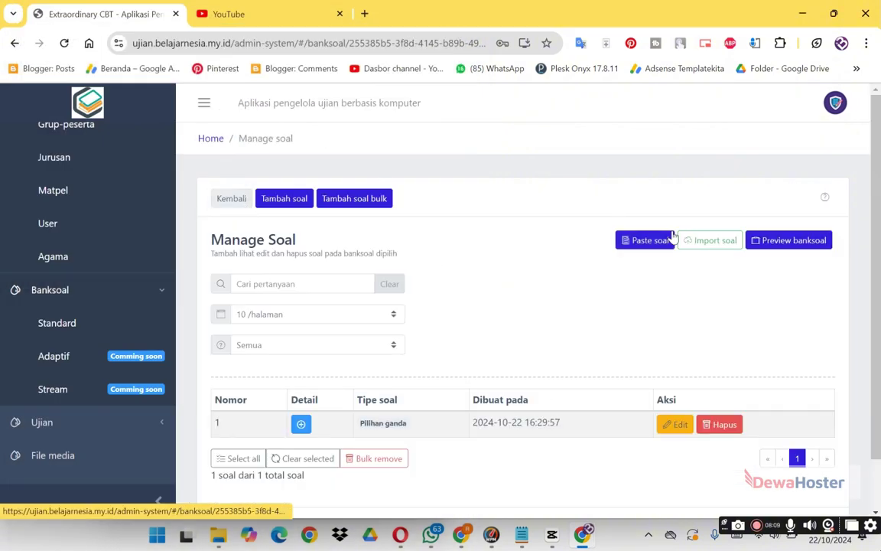
# Open Import soal and download the Docx format 1 template, format-input-soal-doc.docx
pyautogui.click(704, 241)
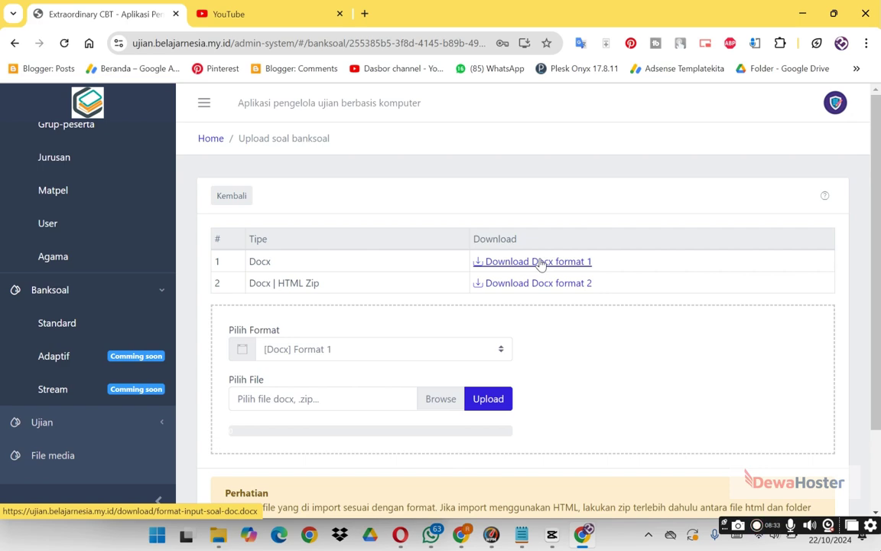
pyautogui.click(540, 261)
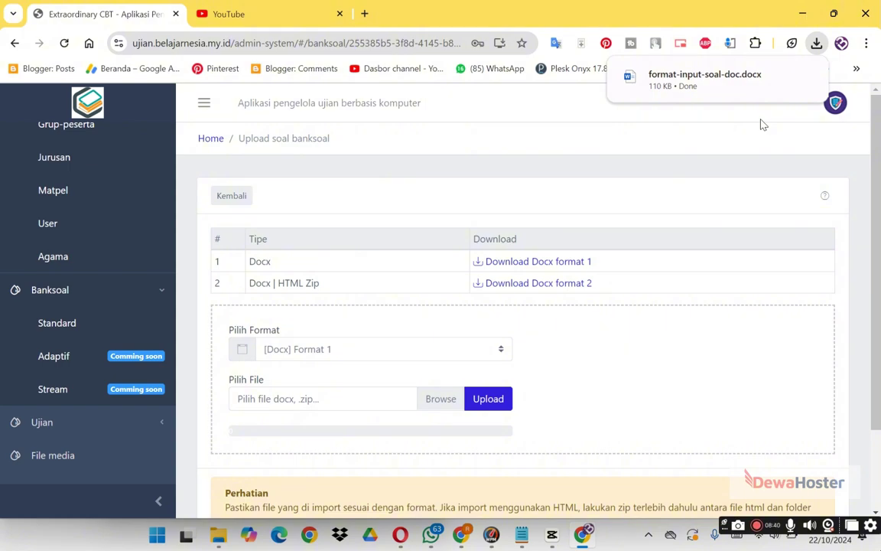
# Open the downloaded format-input-soal-doc template in Word and enable editing
pyautogui.click(733, 81)
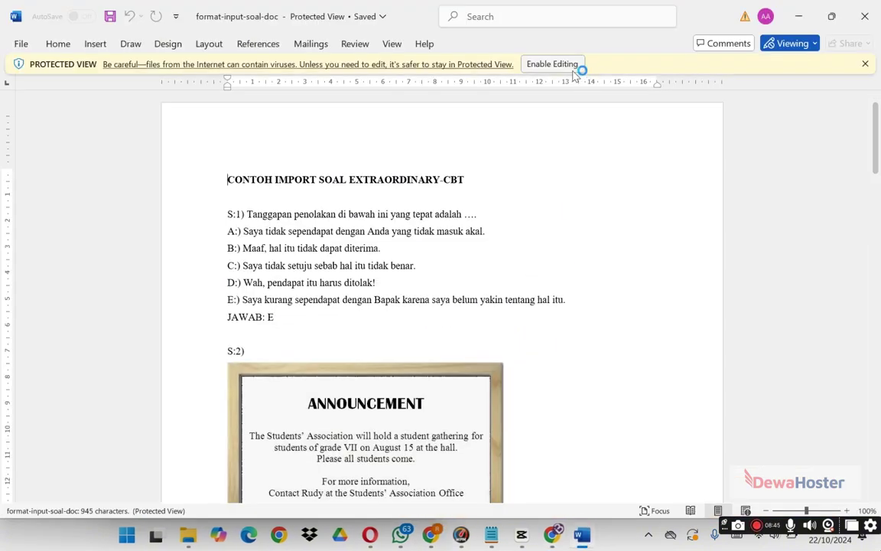
pyautogui.click(549, 65)
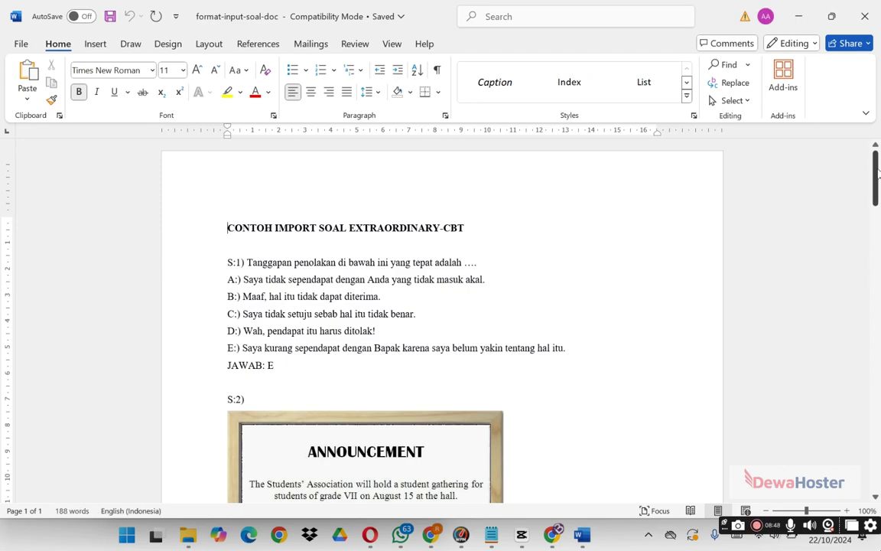
pyautogui.moveTo(877, 176)
pyautogui.mouseDown()
pyautogui.moveTo(877, 297)
pyautogui.moveTo(869, 154)
pyautogui.mouseUp()
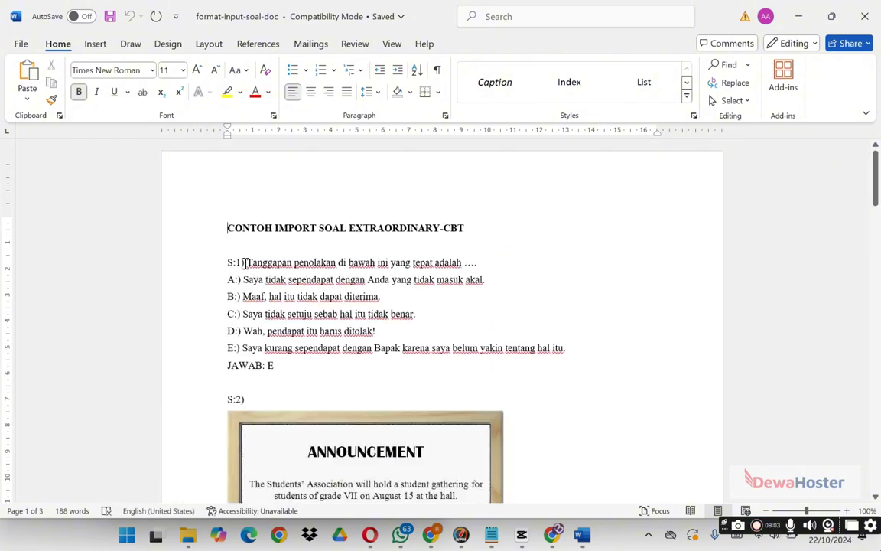
# Highlight sample question S:1), its answers B–E and the JAWAB: E key to study the format
pyautogui.moveTo(245, 263); pyautogui.dragTo(195, 267)
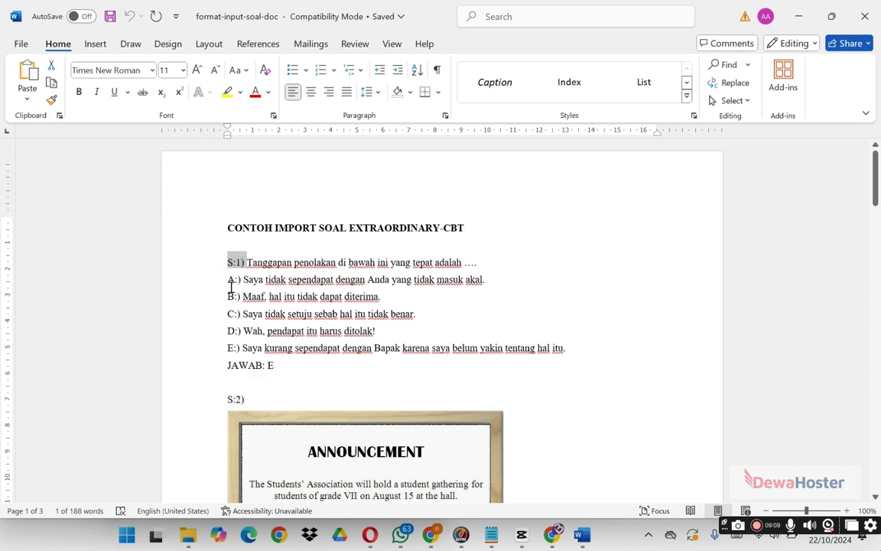
pyautogui.moveTo(230, 290); pyautogui.dragTo(360, 350)
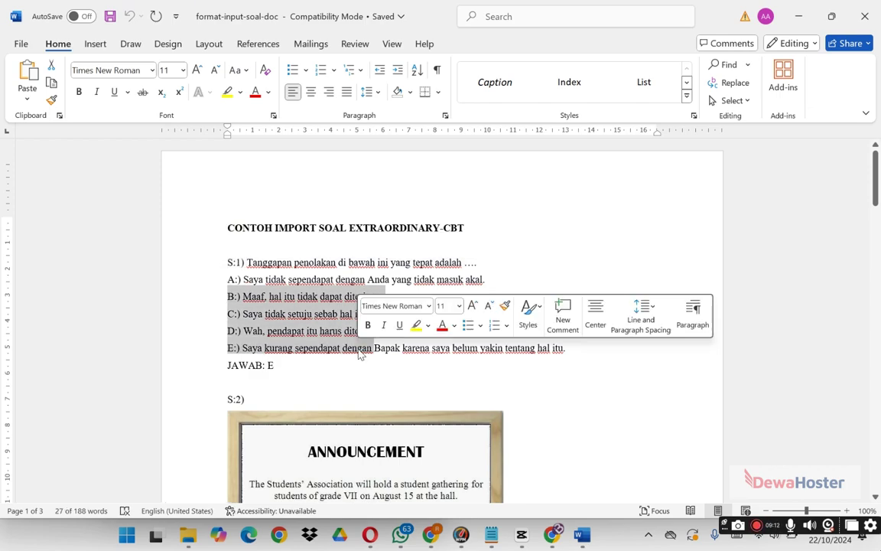
pyautogui.click(292, 368)
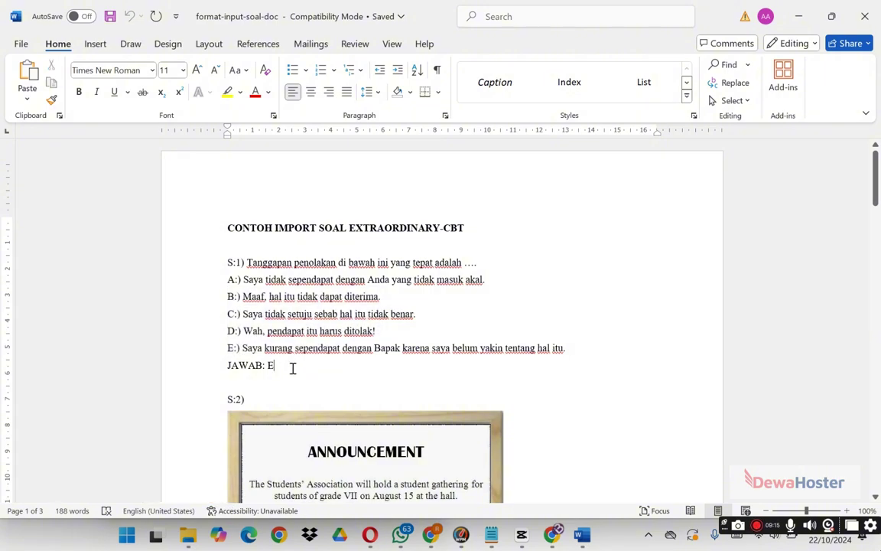
pyautogui.click(203, 373)
pyautogui.click(335, 375)
pyautogui.rightClick(877, 197)
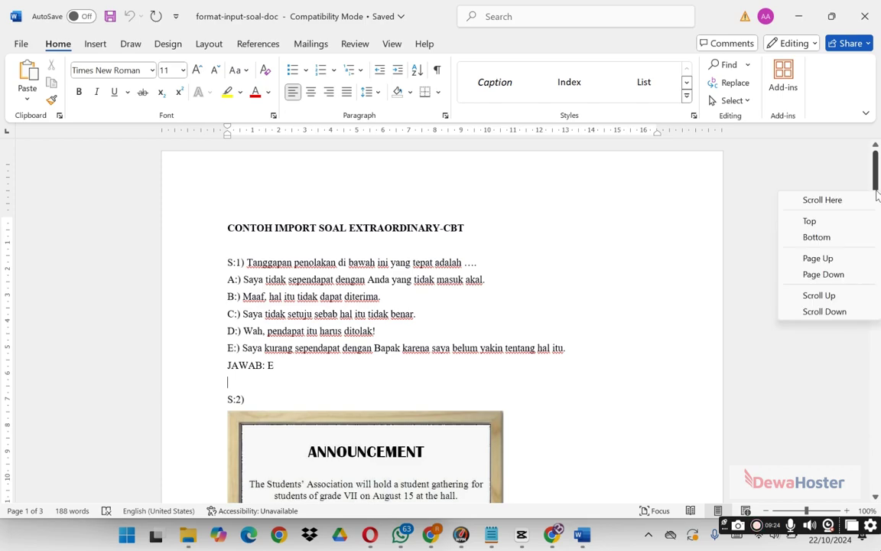
pyautogui.click(877, 182)
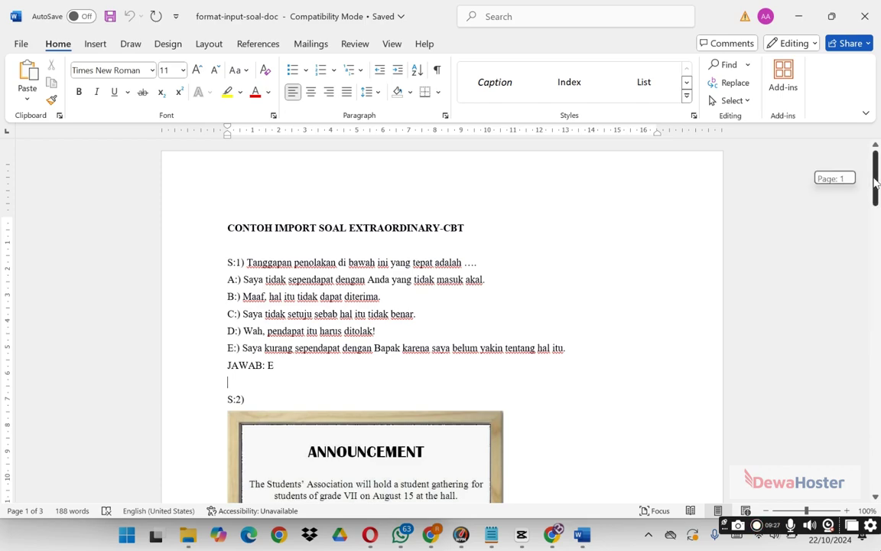
pyautogui.moveTo(877, 182)
pyautogui.mouseDown()
pyautogui.moveTo(868, 265)
pyautogui.moveTo(850, 289)
pyautogui.moveTo(811, 454)
pyautogui.moveTo(847, 270)
pyautogui.moveTo(848, 142)
pyautogui.mouseUp()
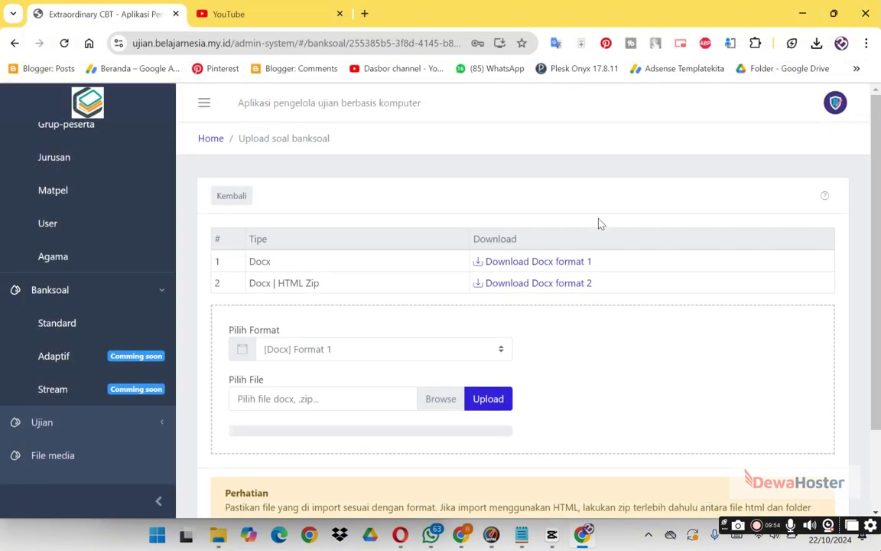
# Upload format-input-soal-doc.docx from Downloads to import its questions into the bank
pyautogui.click(434, 397)
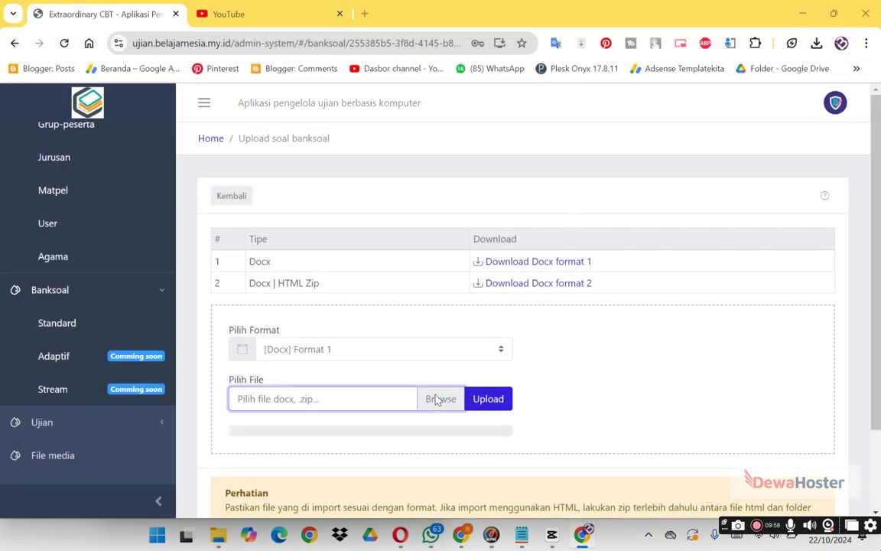
pyautogui.click(225, 238)
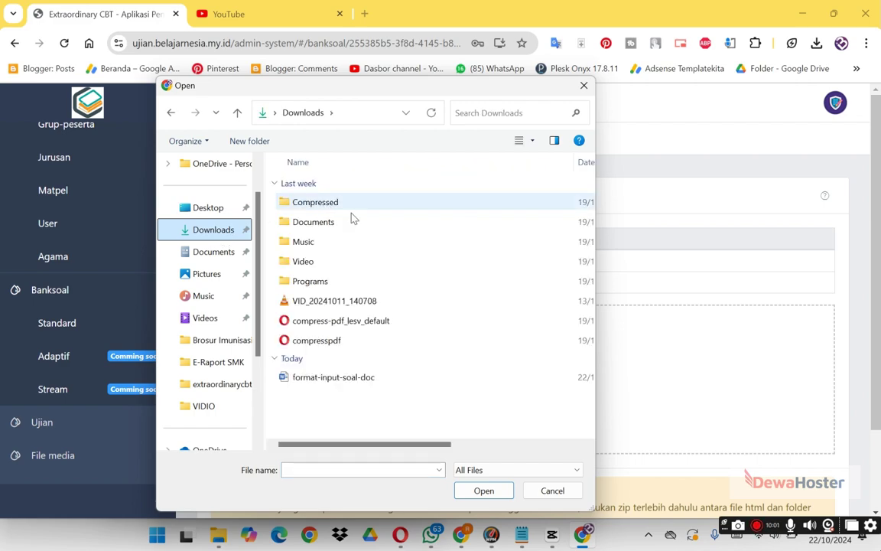
pyautogui.click(352, 378)
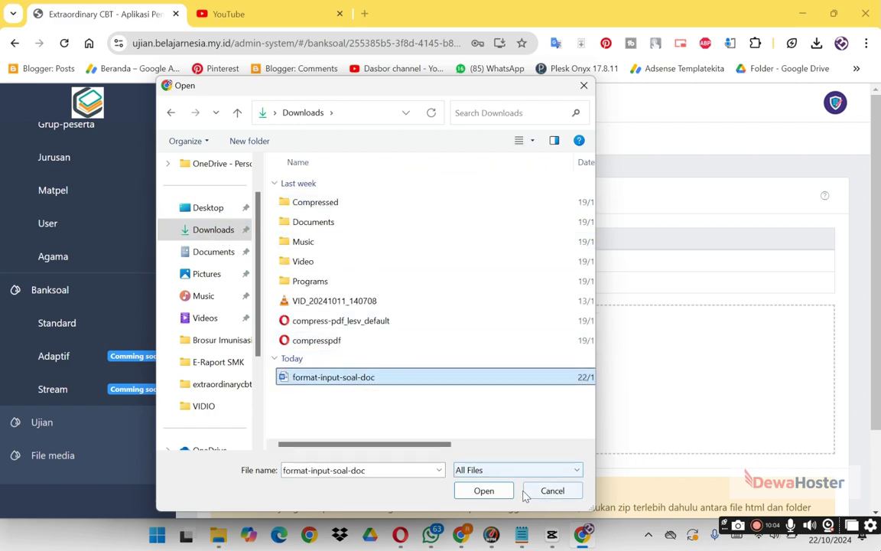
pyautogui.click(490, 491)
pyautogui.moveTo(878, 262); pyautogui.dragTo(875, 324)
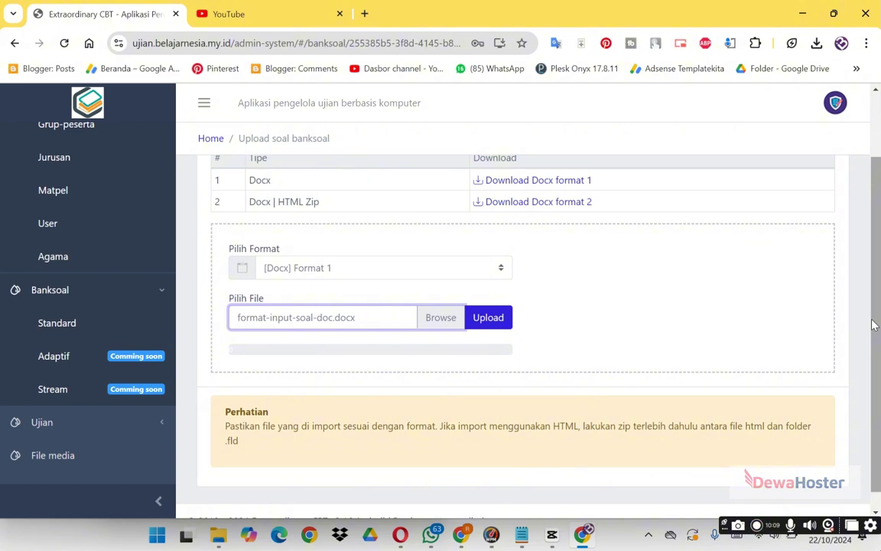
pyautogui.click(504, 325)
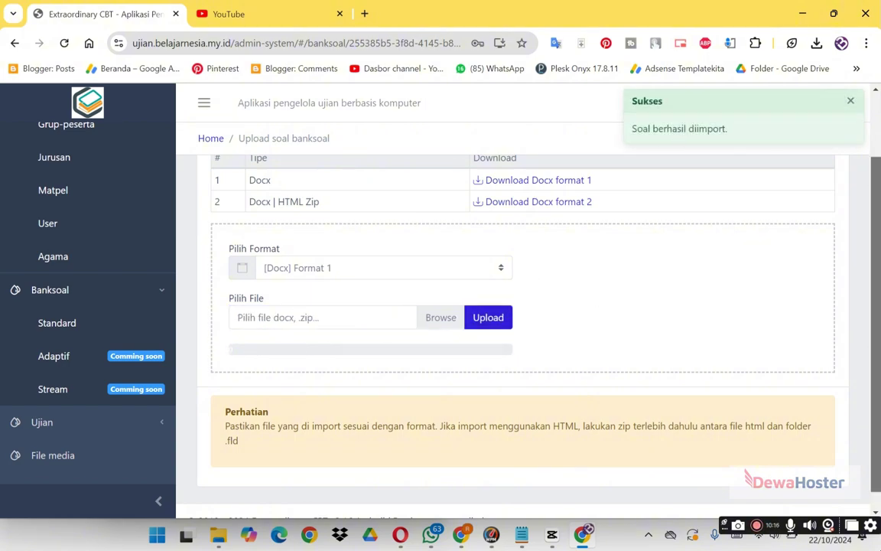
pyautogui.scroll(1, 378, 230)
# Return to the question list and expand question 7's essay details
pyautogui.click(231, 197)
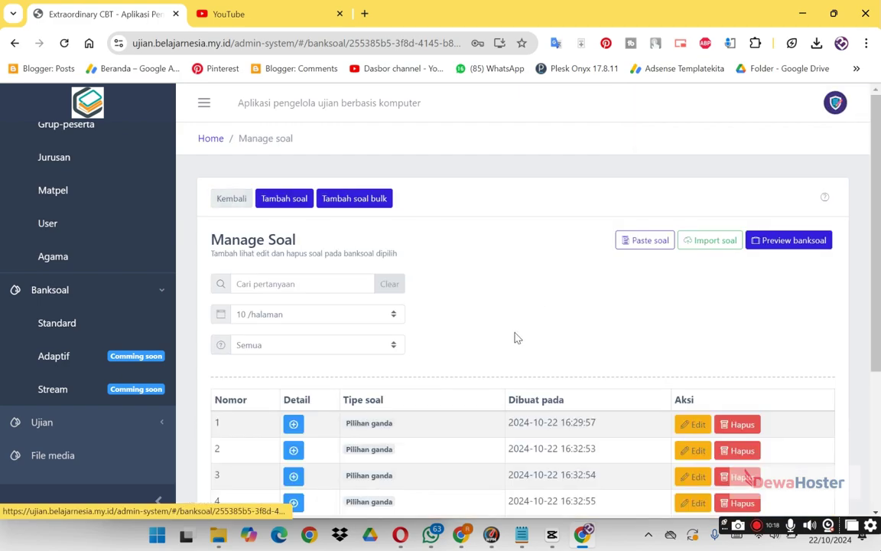
pyautogui.scroll(-1, 877, 293)
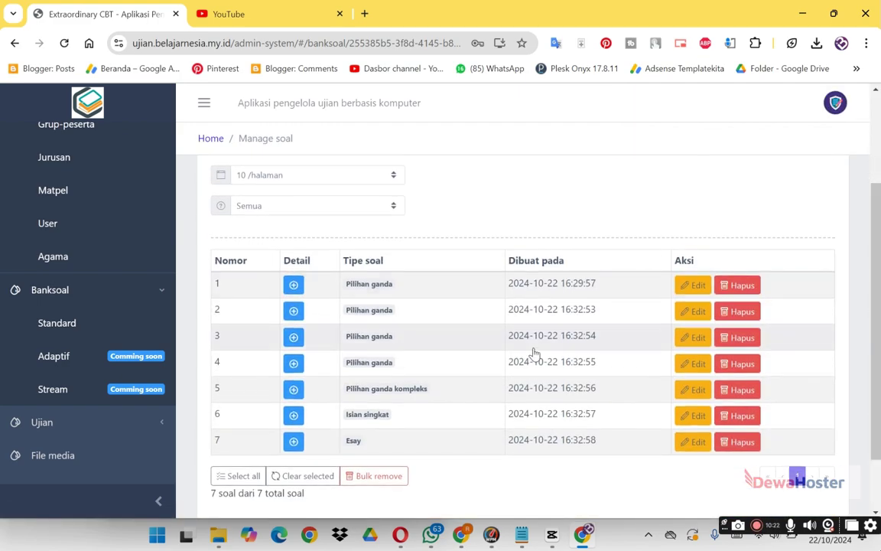
pyautogui.click(293, 442)
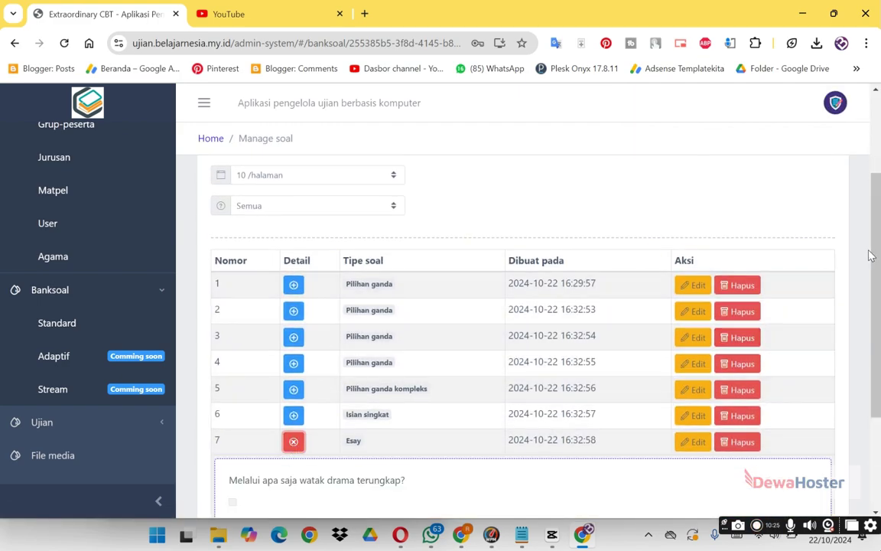
pyautogui.moveTo(872, 252); pyautogui.dragTo(872, 301)
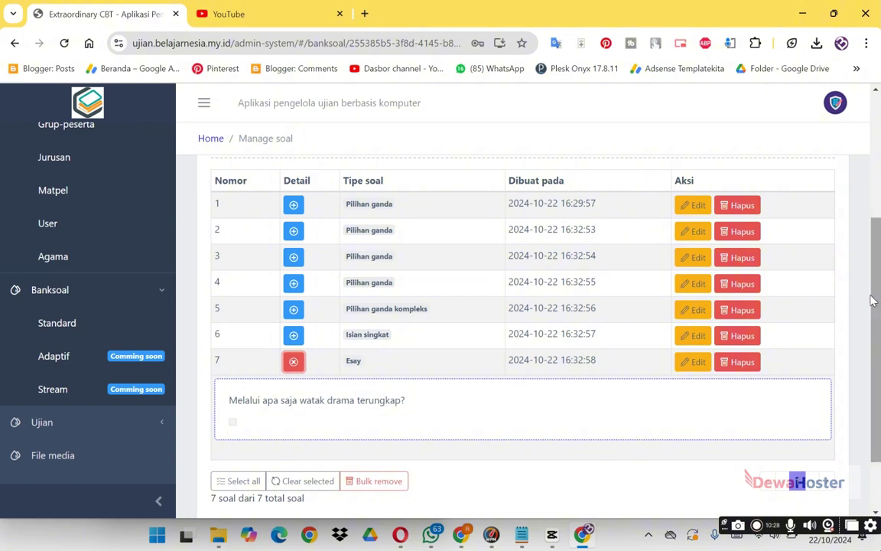
# Reopen format-input-soal-doc in Word from Chrome's download history
pyautogui.click(817, 43)
pyautogui.click(686, 111)
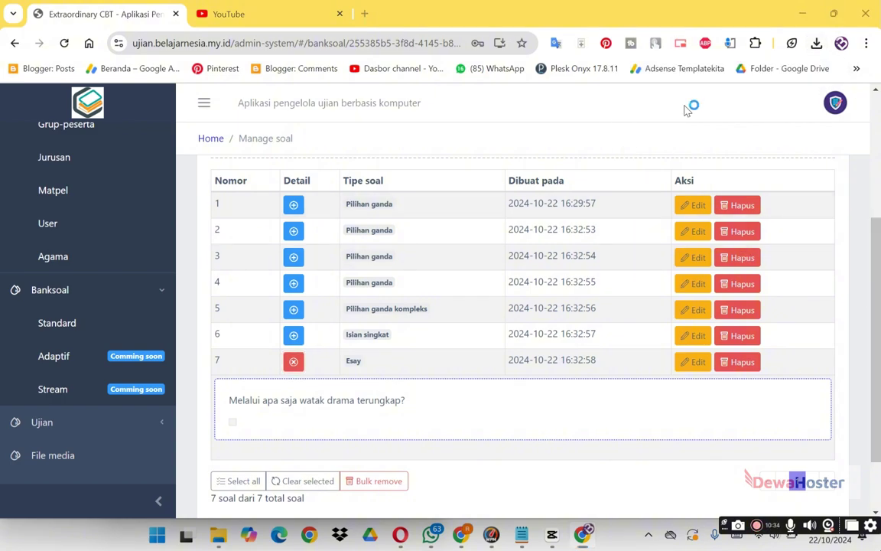
pyautogui.moveTo(874, 153)
pyautogui.mouseDown()
pyautogui.moveTo(874, 420)
pyautogui.moveTo(868, 413)
pyautogui.mouseUp()
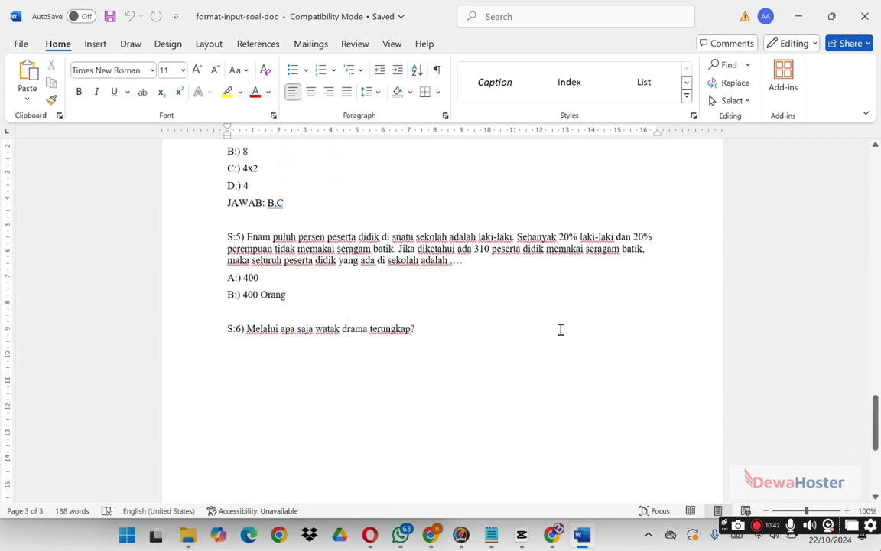
# Expand imported question 6 and compare it with S:5's answers 400 and 400 Orang in Word
pyautogui.moveTo(874, 403); pyautogui.dragTo(874, 393)
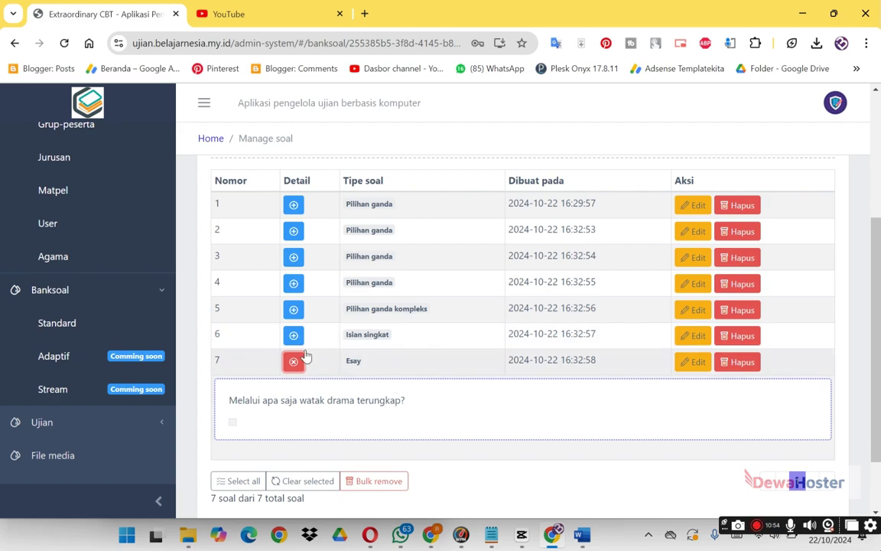
pyautogui.click(295, 339)
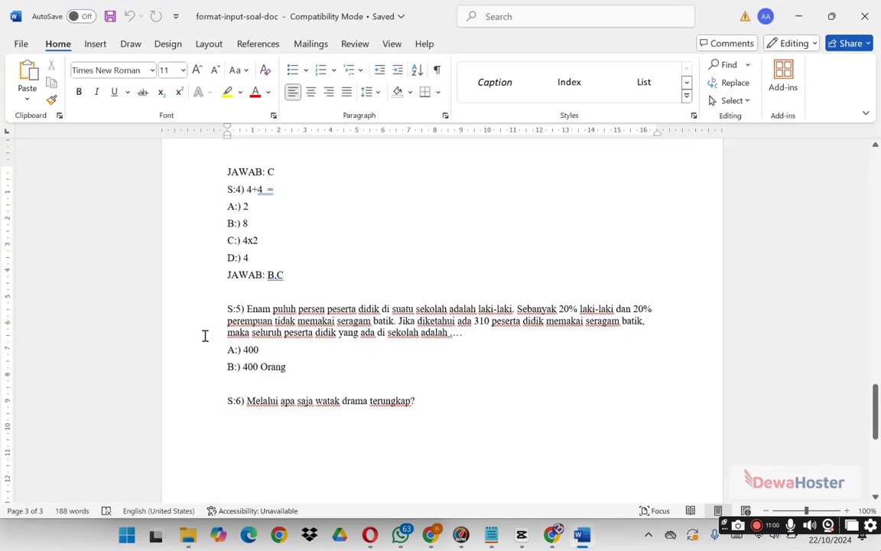
pyautogui.moveTo(197, 367); pyautogui.dragTo(193, 350)
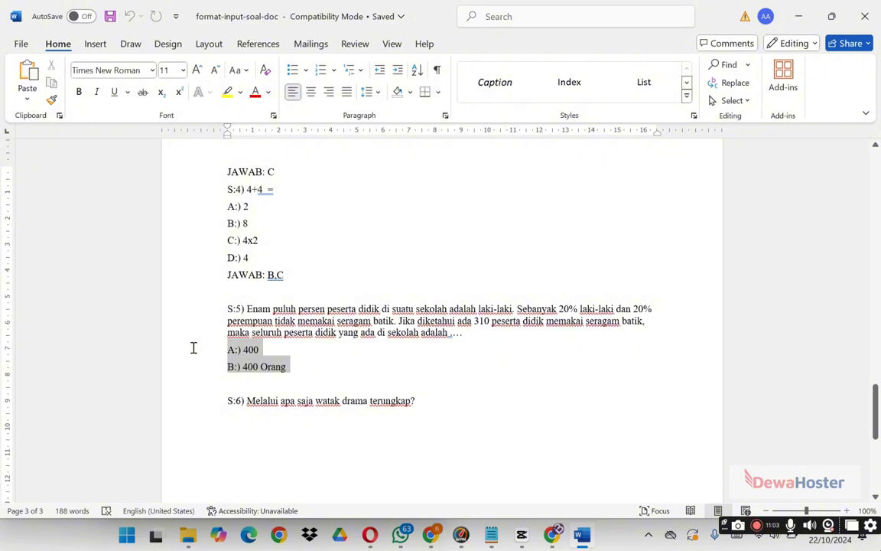
pyautogui.click(286, 275)
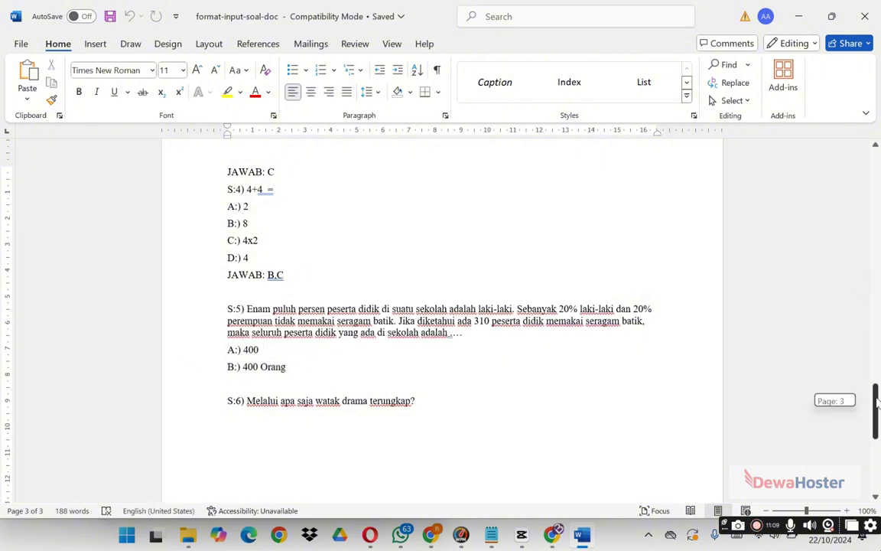
pyautogui.moveTo(877, 405); pyautogui.dragTo(877, 400)
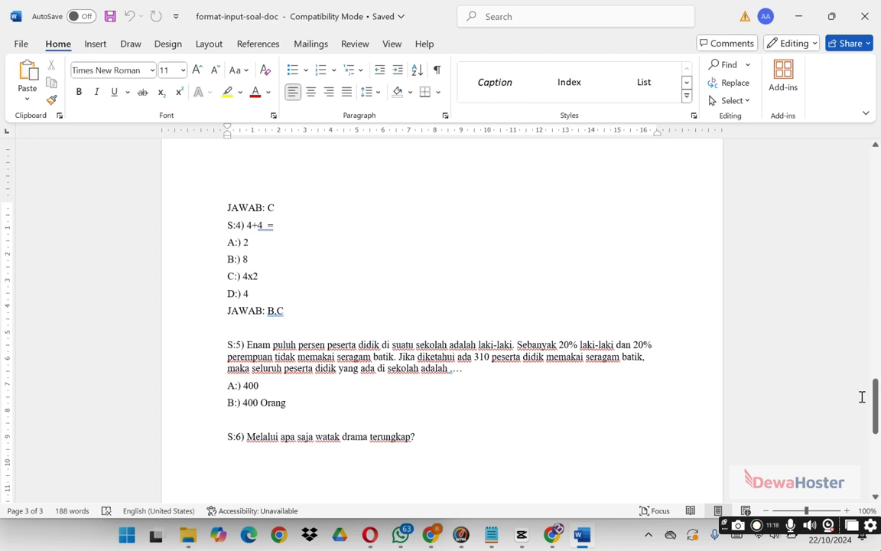
pyautogui.moveTo(876, 402); pyautogui.dragTo(876, 366)
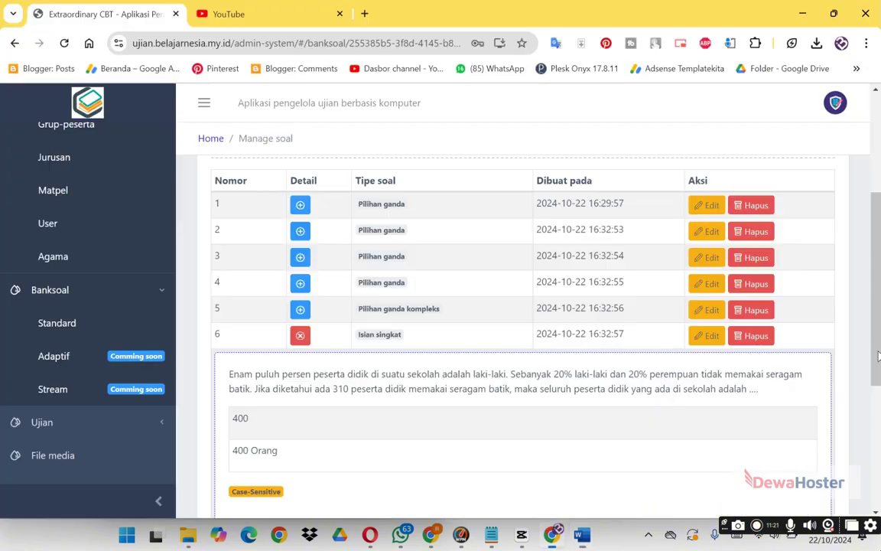
# Scroll through the question list and select S:5's text in Word for comparison
pyautogui.scroll(-3, 639, 402)
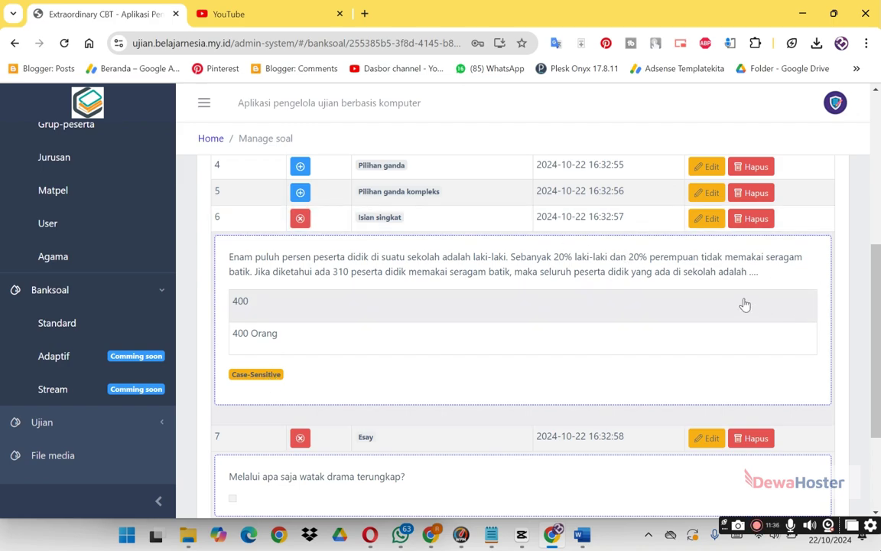
pyautogui.scroll(-3, 744, 305)
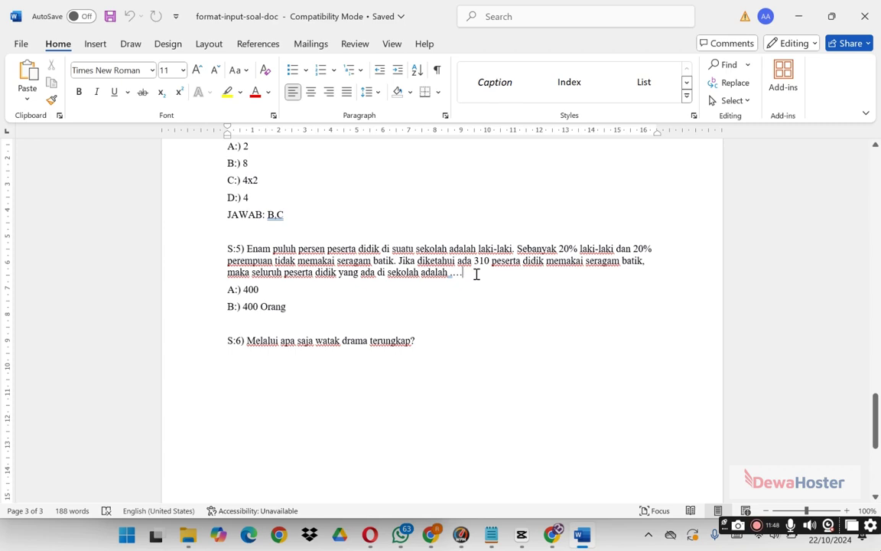
pyautogui.keyDown('shift'); pyautogui.click(279, 295); pyautogui.keyUp('shift')
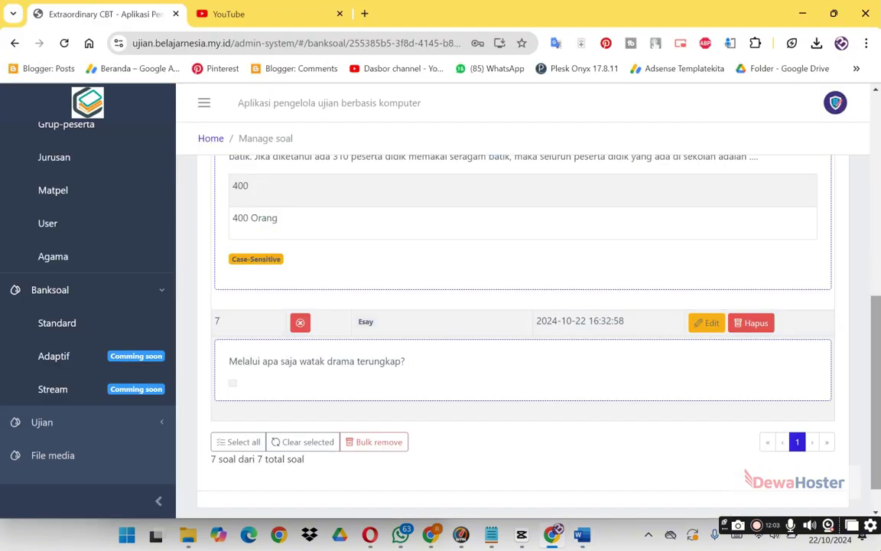
pyautogui.moveTo(878, 337); pyautogui.dragTo(878, 200)
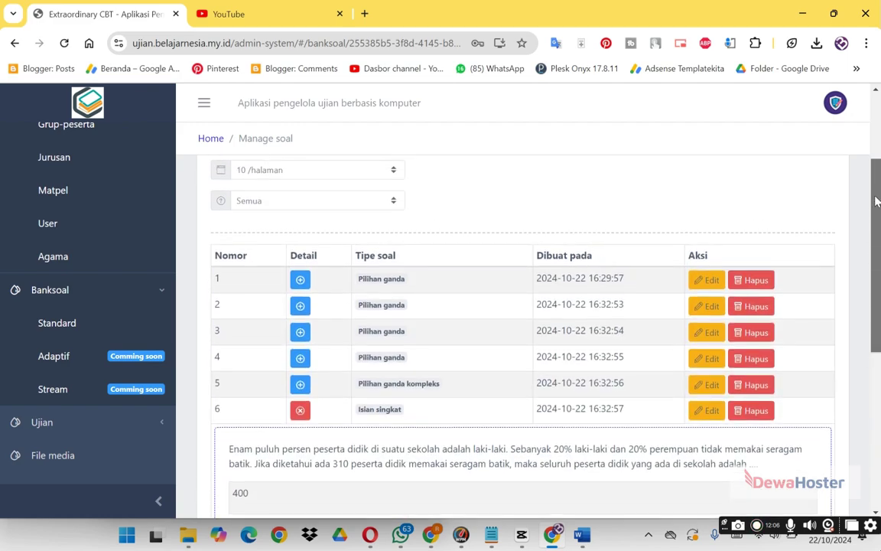
# Collapse the Banksoal and Data master sidebar menus and stop the recording
pyautogui.click(148, 293)
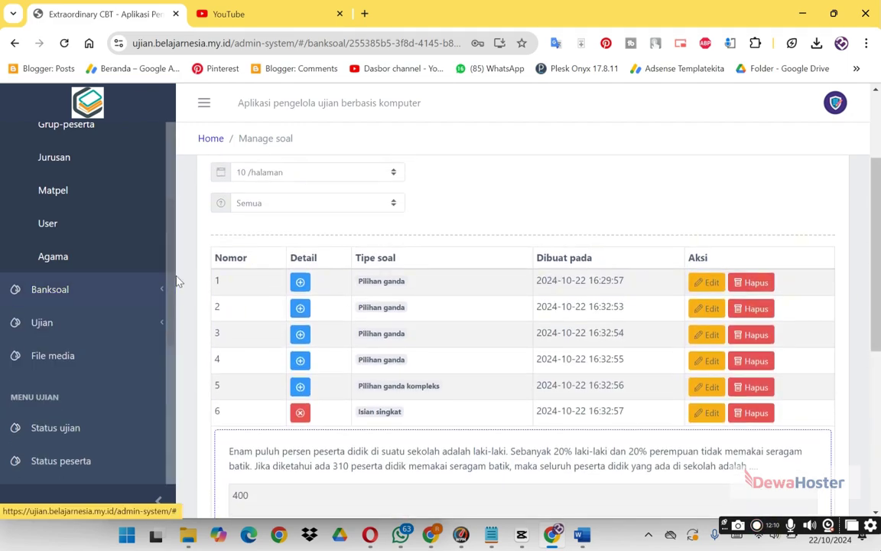
pyautogui.scroll(3, 172, 284)
pyautogui.click(160, 243)
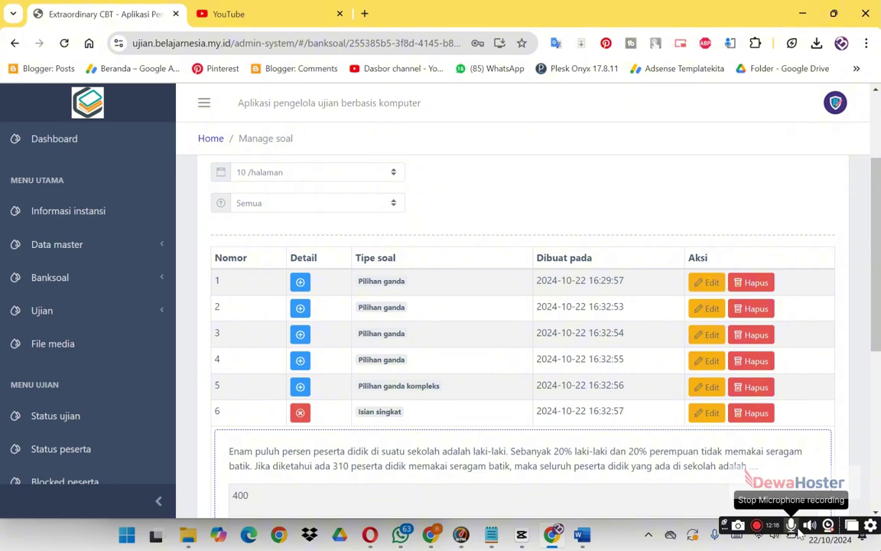
pyautogui.click(758, 532)
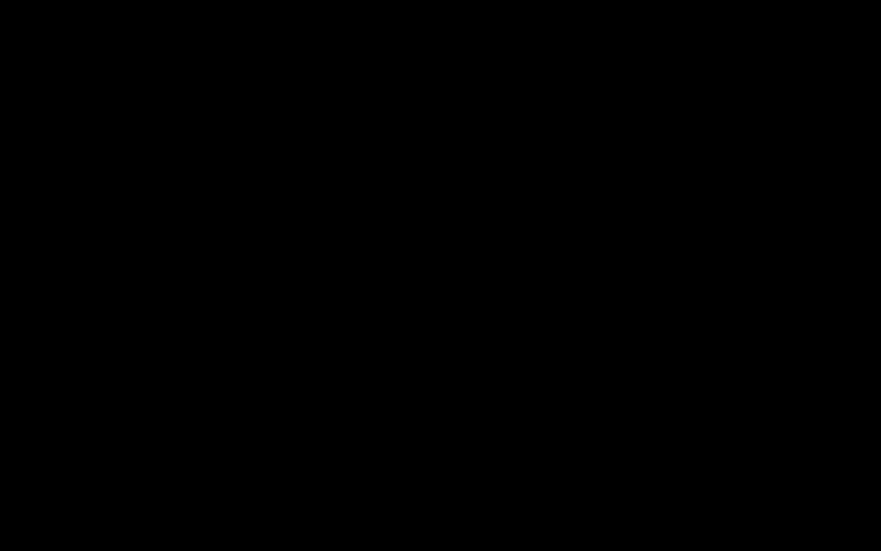